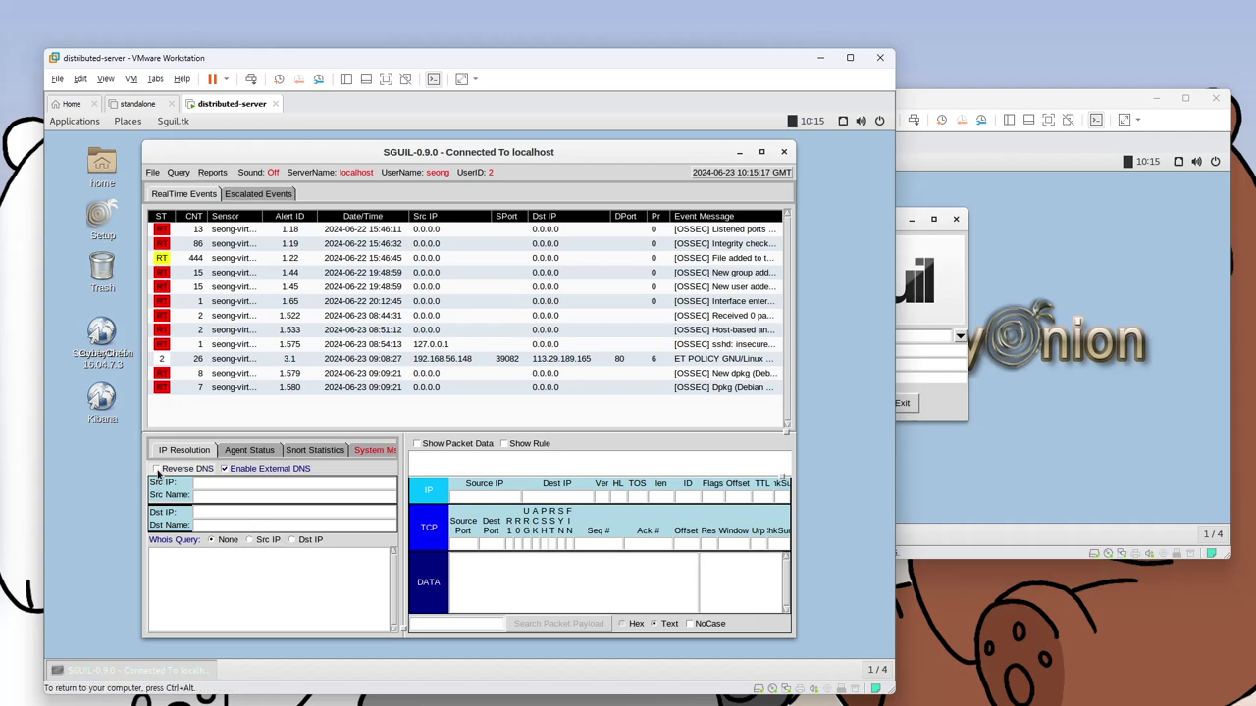
Step: Turn on Reverse DNS, Show Packet Data and Show Rule for the real-time events
click(155, 469)
click(417, 444)
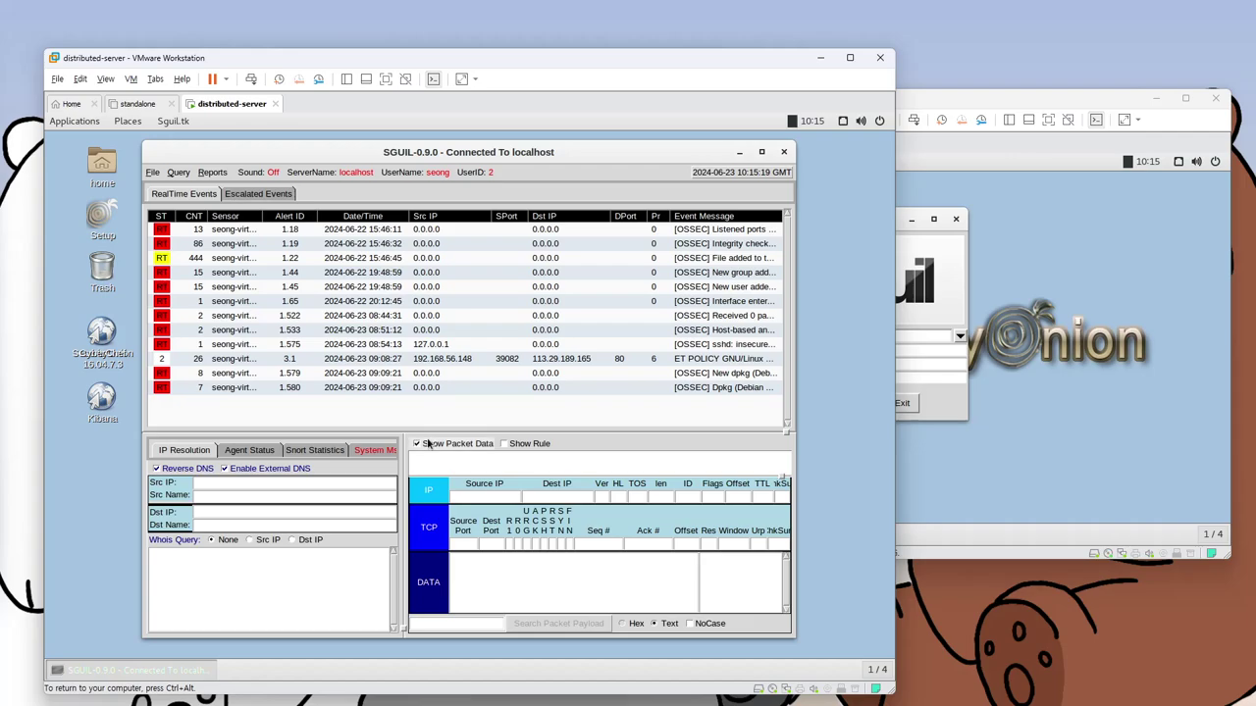
click(512, 445)
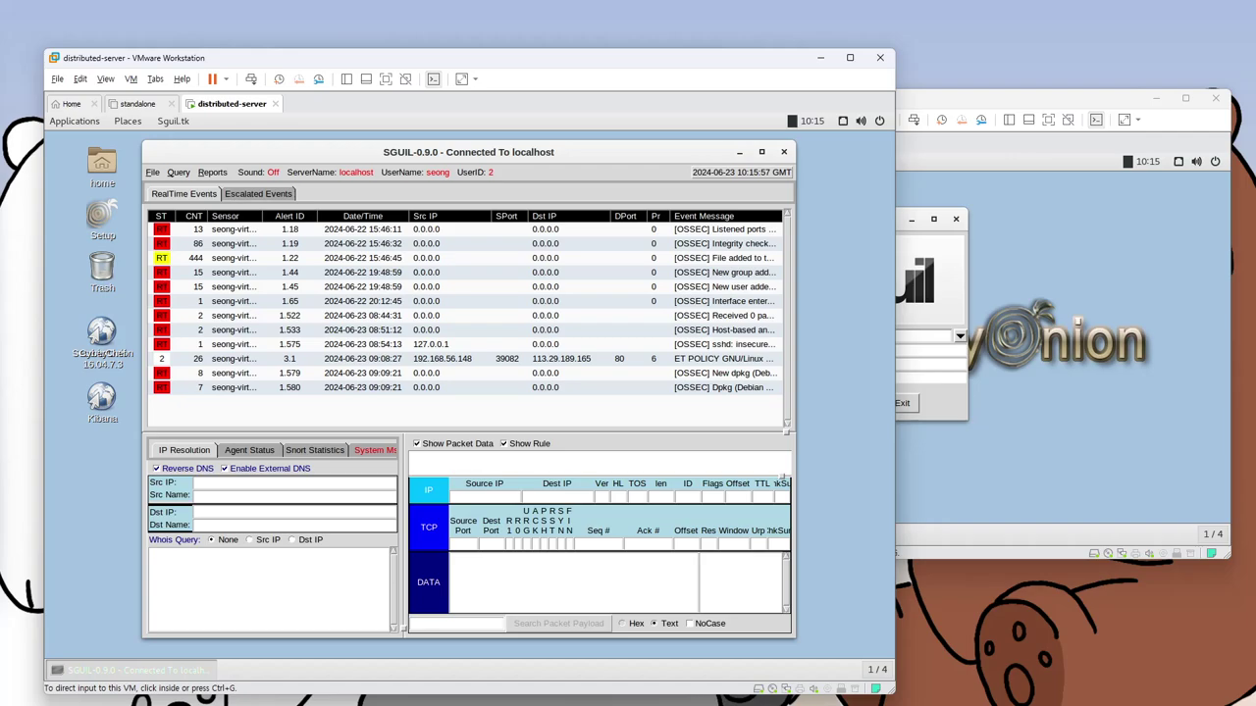
Step: View the details of the OSSEC integrity check alert 1.19 and the file added alert 1.22
click(196, 241)
key(Down)
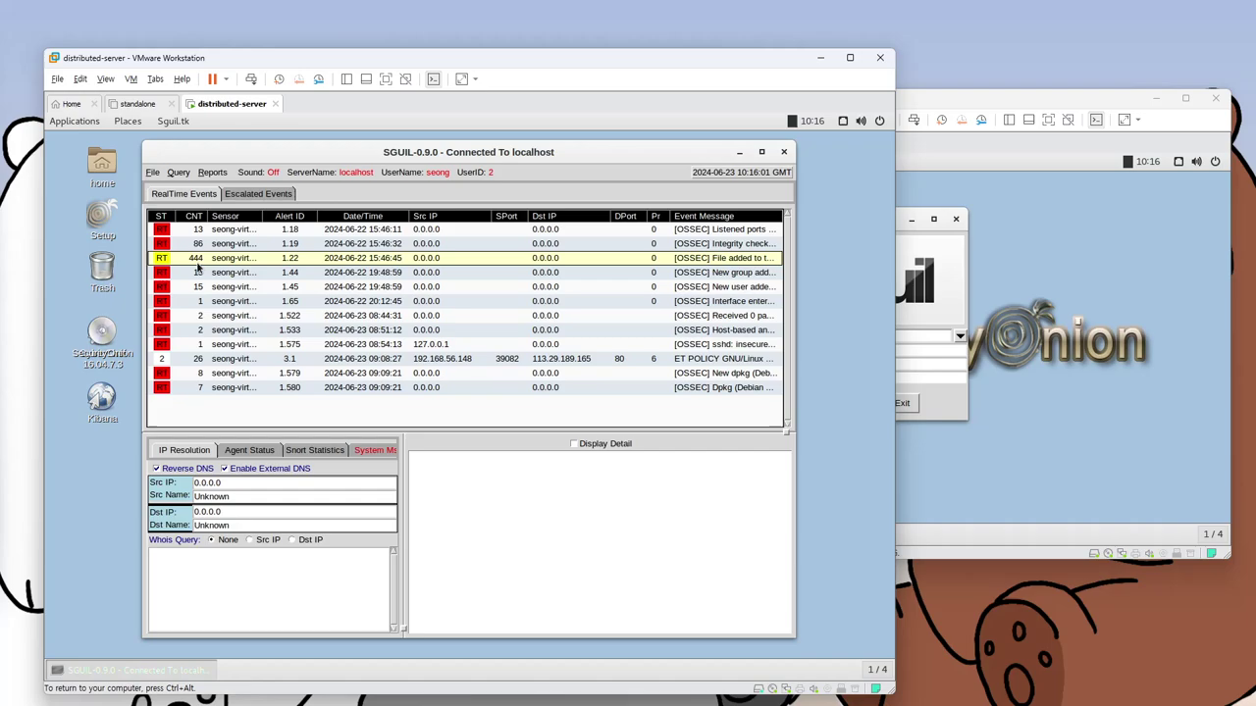
key(ctrl+alt)
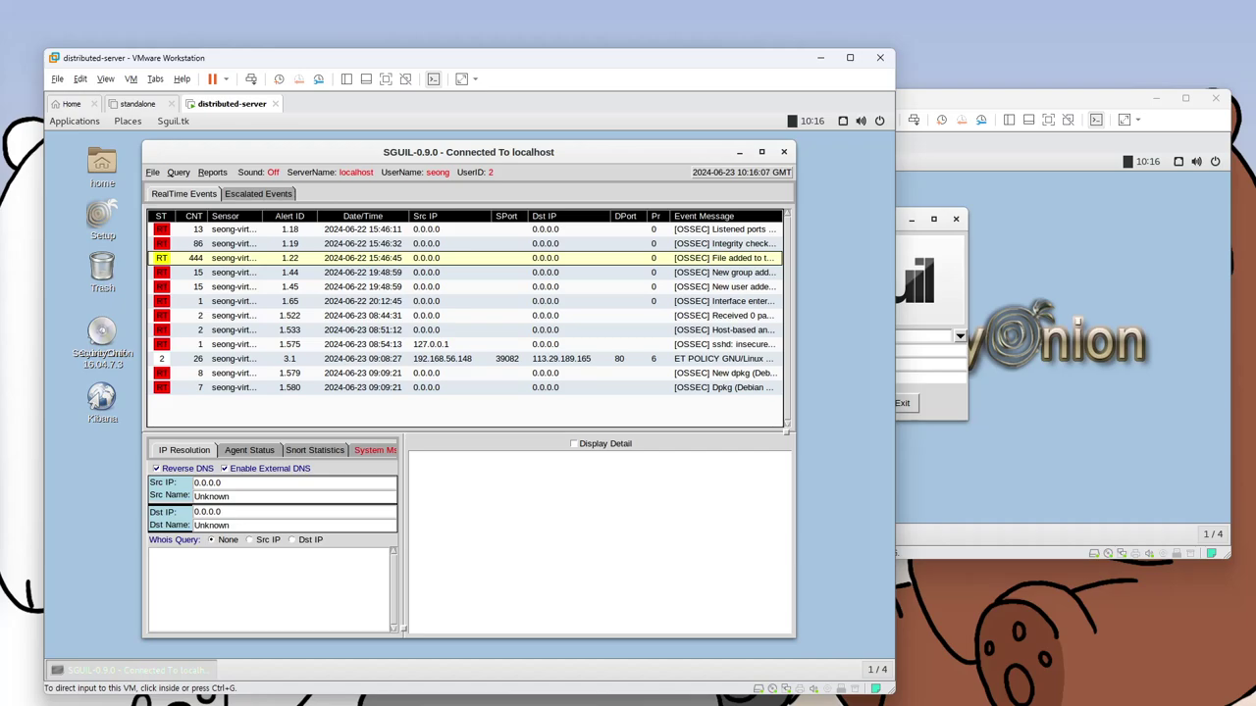
click(377, 296)
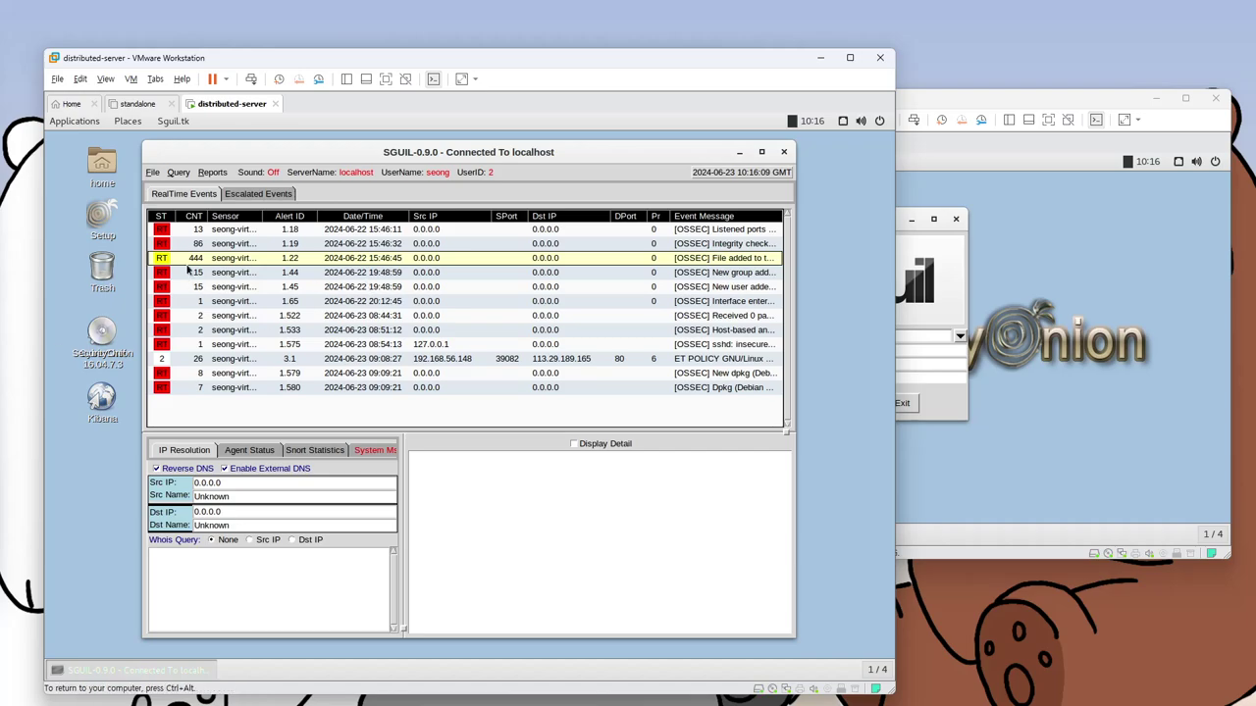
click(197, 245)
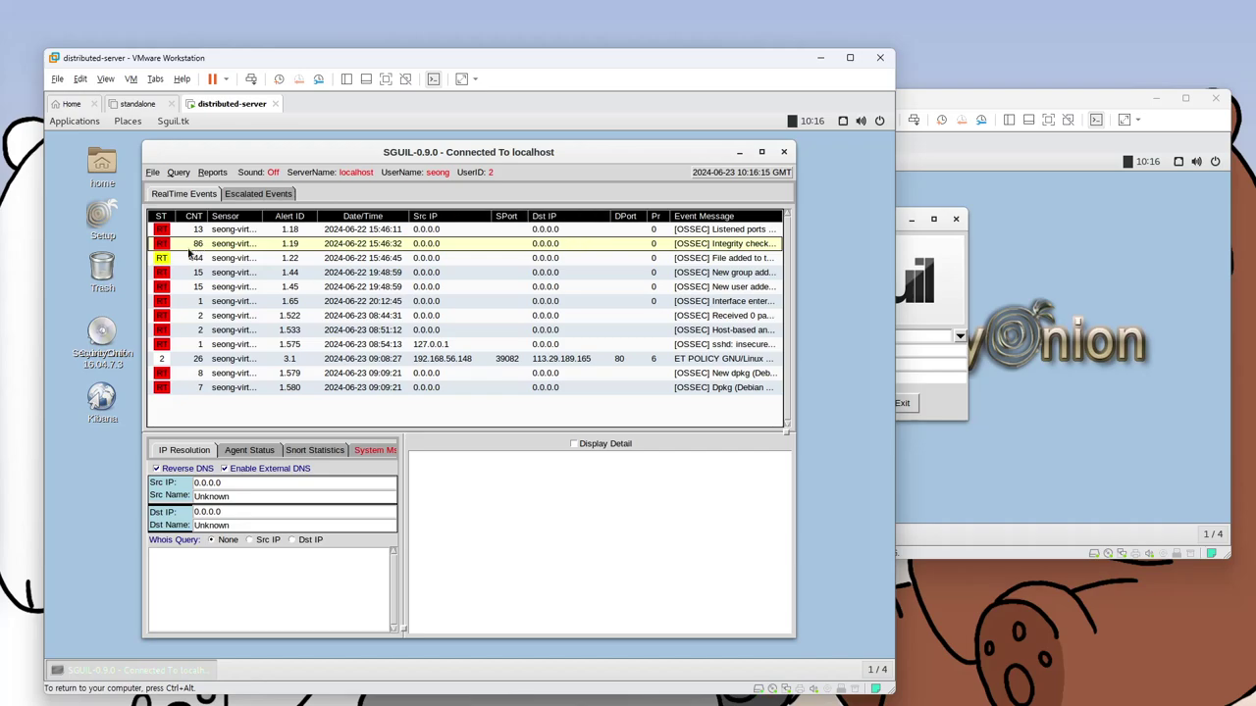
click(195, 263)
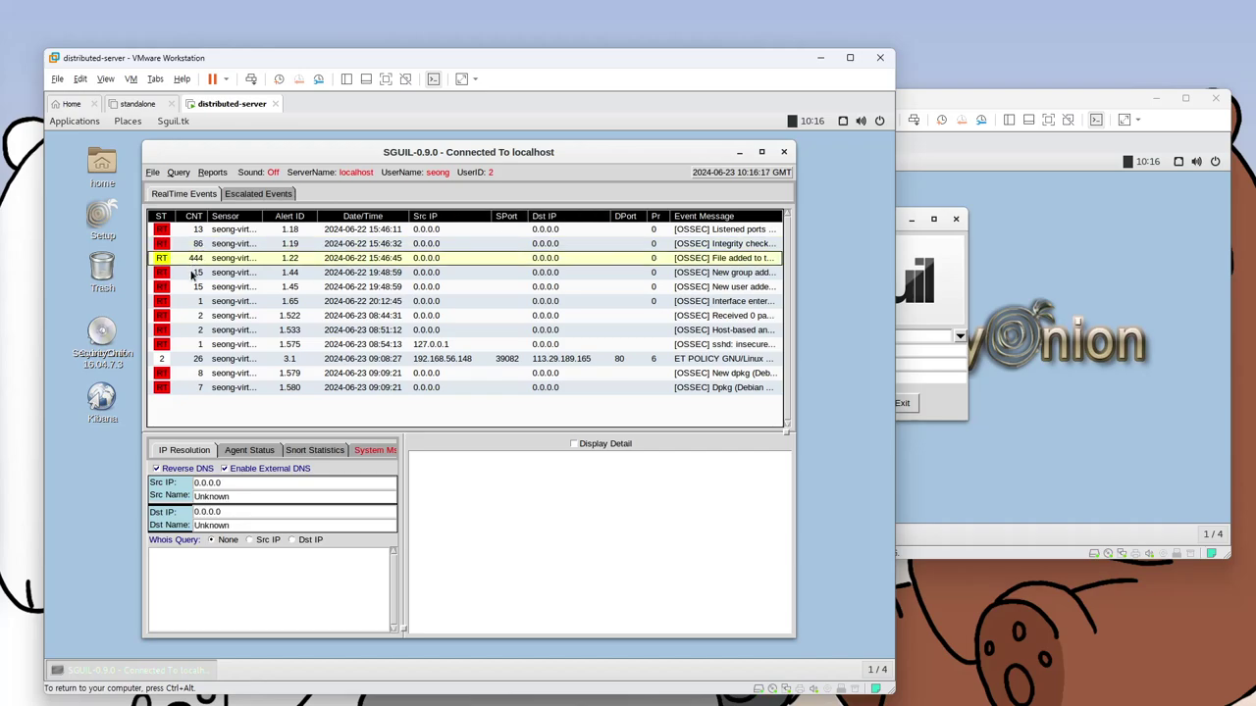
Step: Compare the ET POLICY GNU/Linux alert 3.1 with the OSSEC alerts 1.19 and 1.22, ending with alert 3.1 selected
click(198, 361)
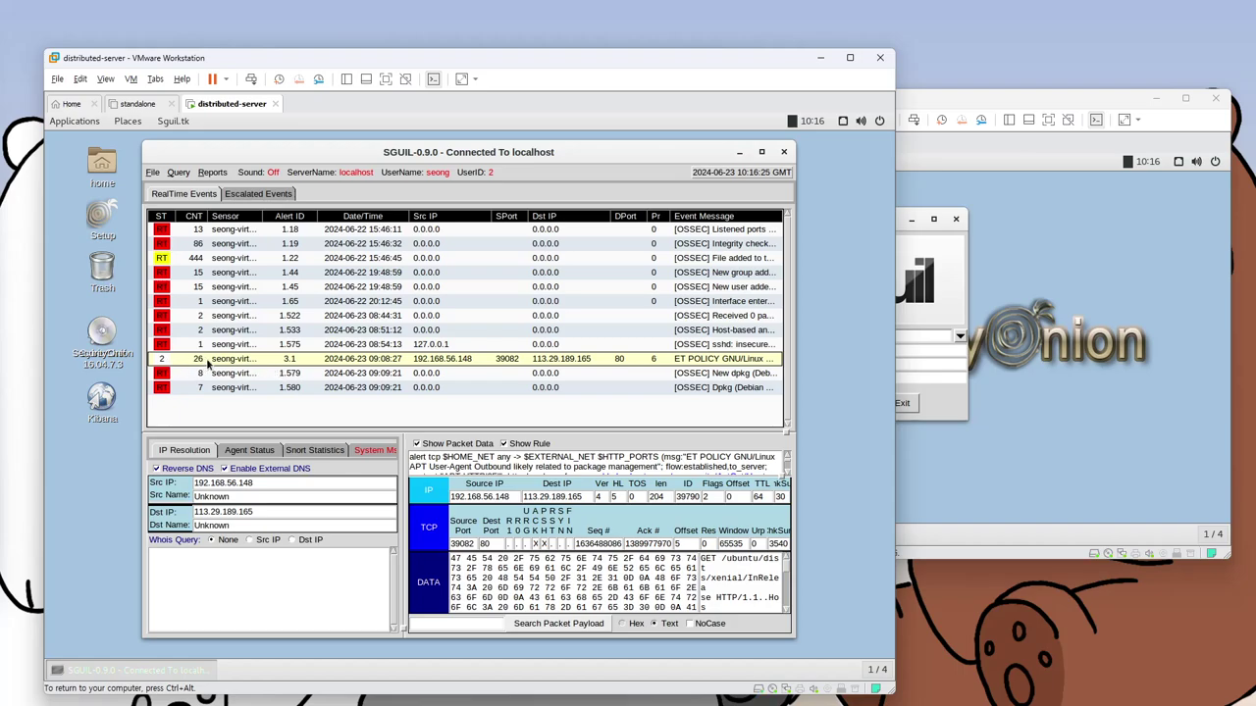
key(ctrl+alt)
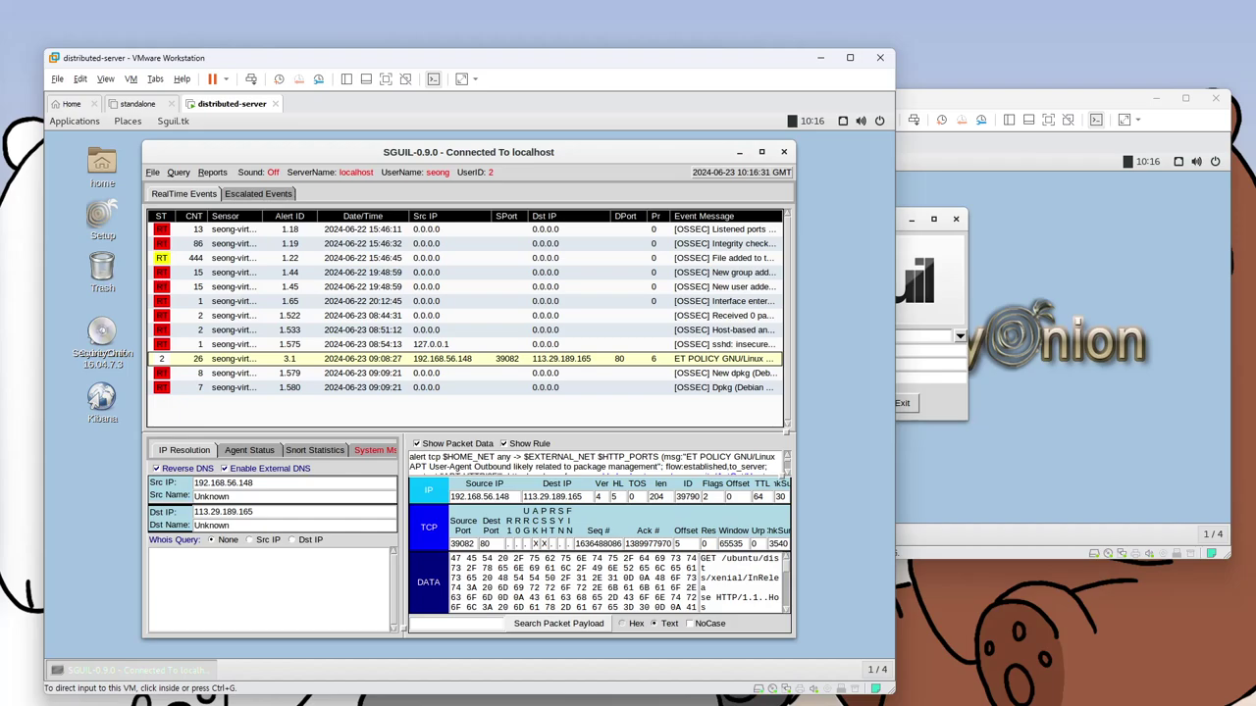
click(200, 240)
click(201, 257)
click(200, 358)
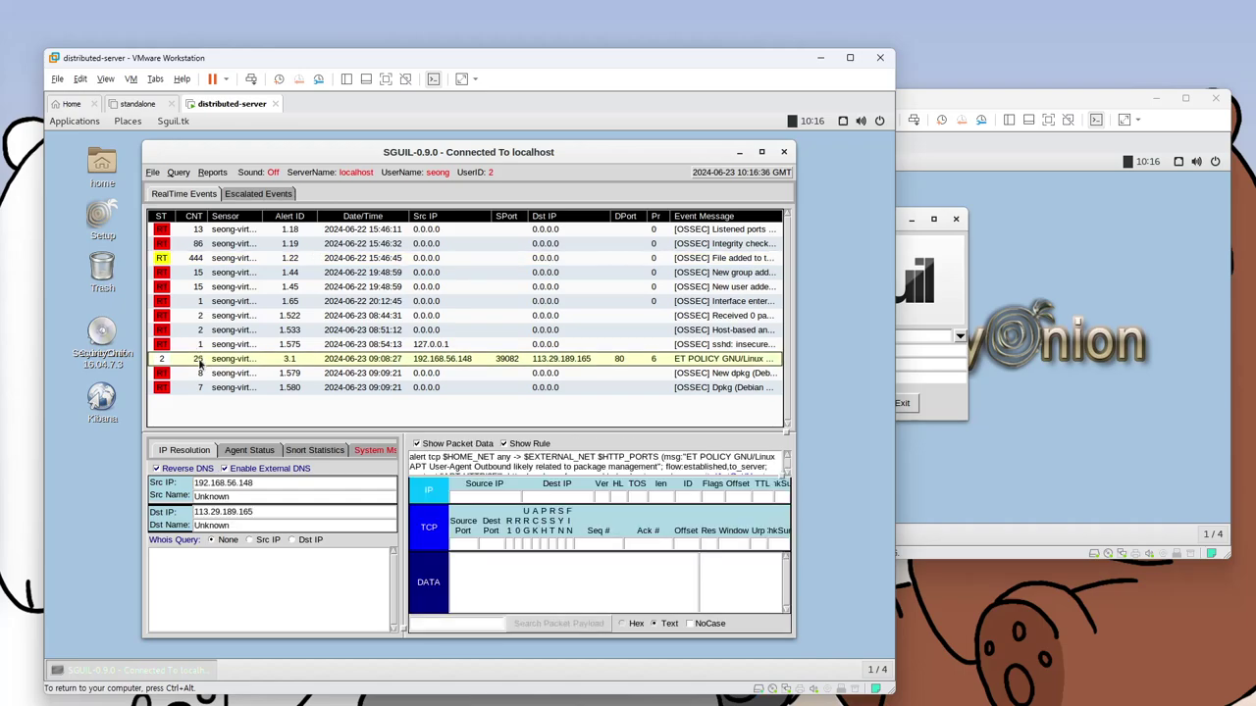
key(ctrl+alt)
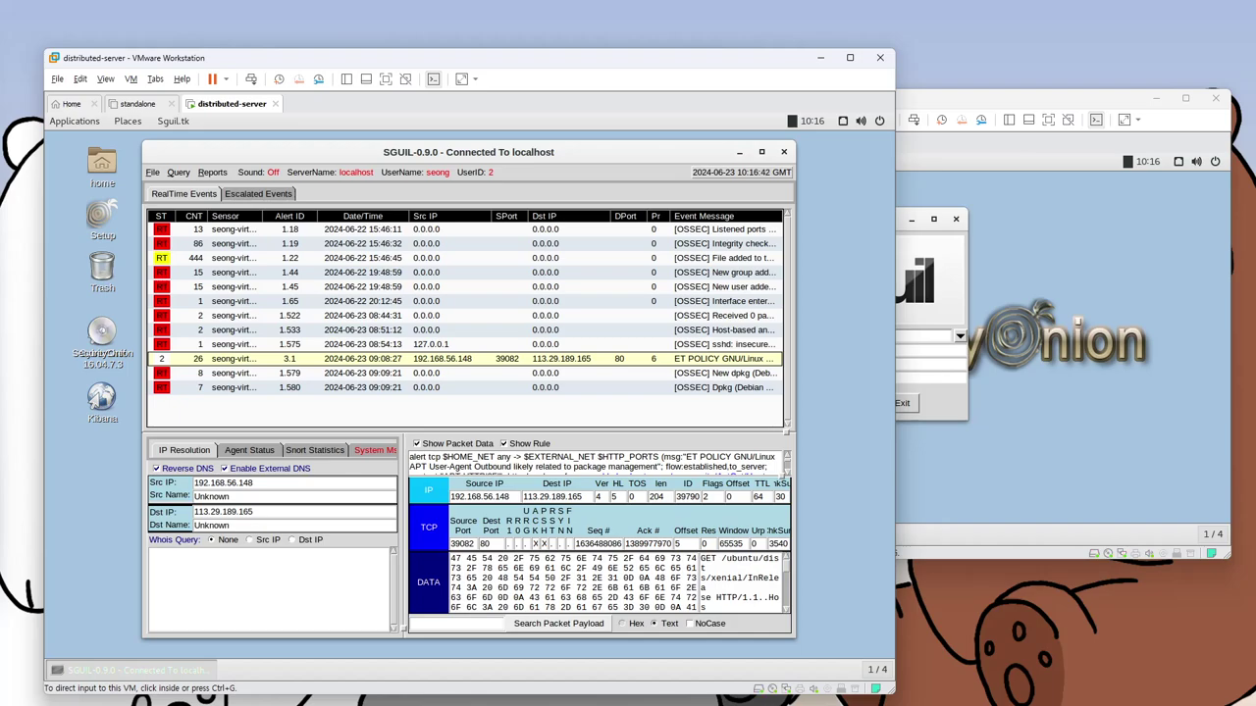
Step: Examine the IP resolution, rule text and packet payload of the ET POLICY alert 3.1
click(257, 495)
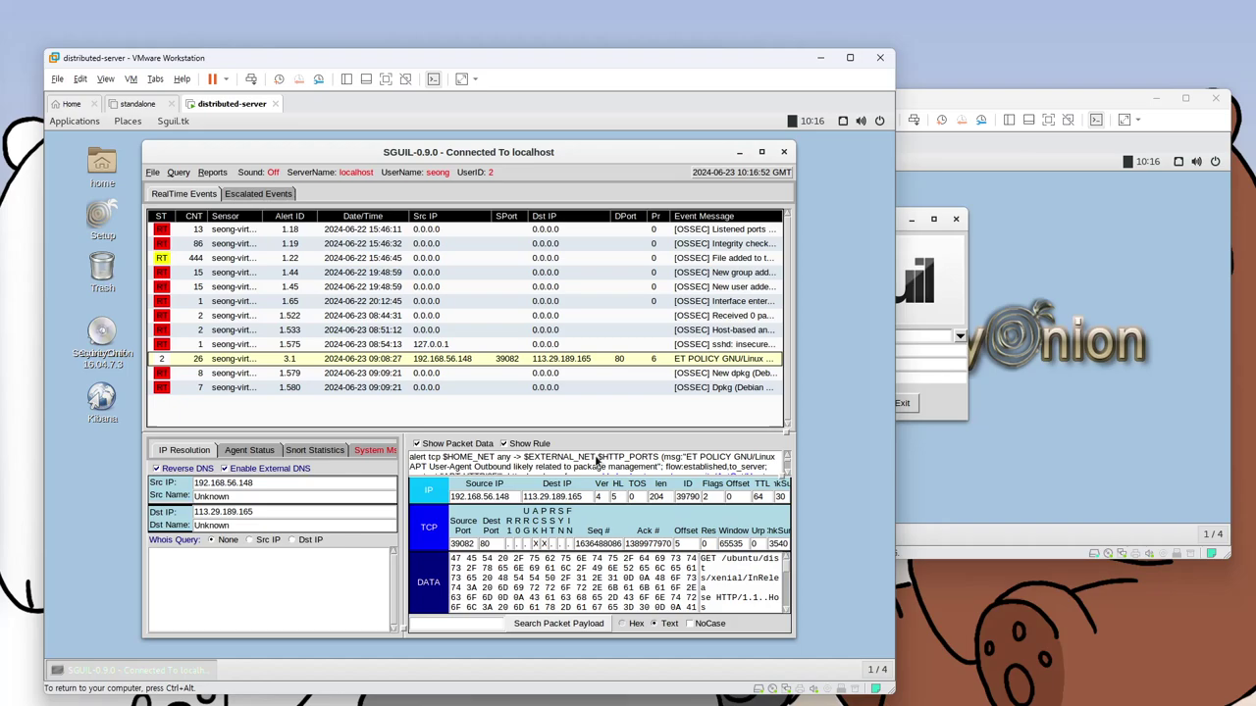
scroll(608, 463, down, 2)
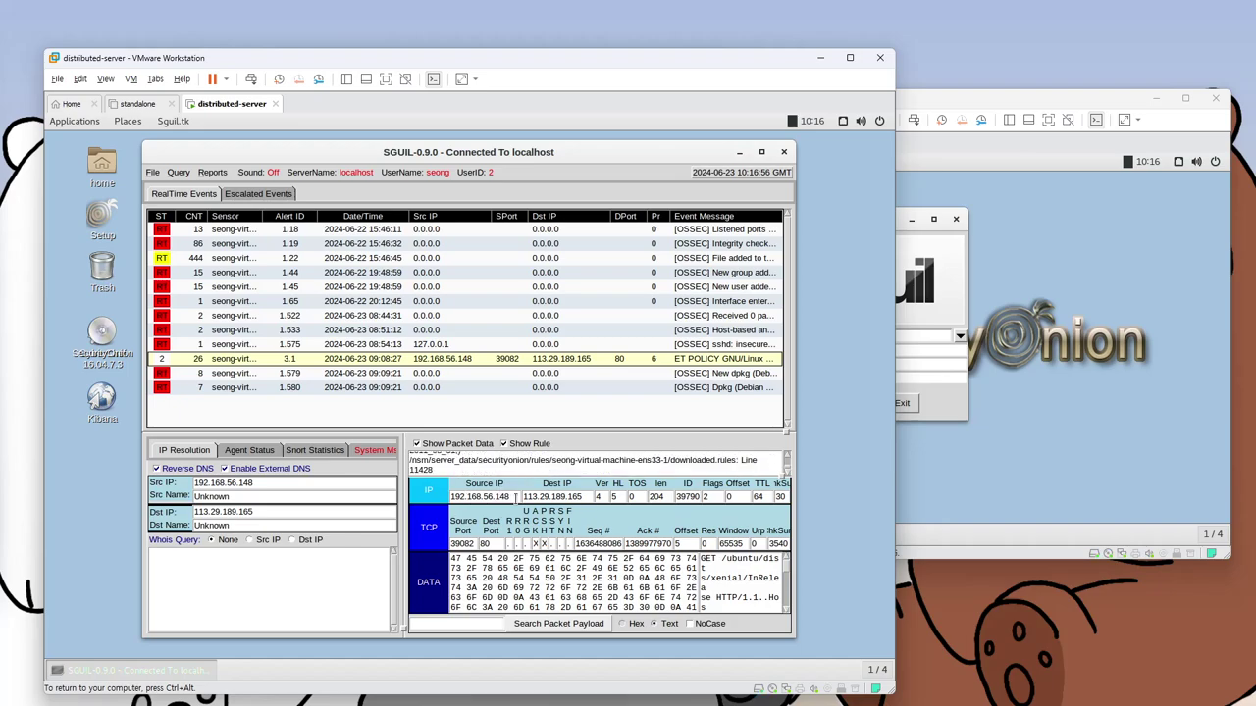
scroll(520, 577, down, 2)
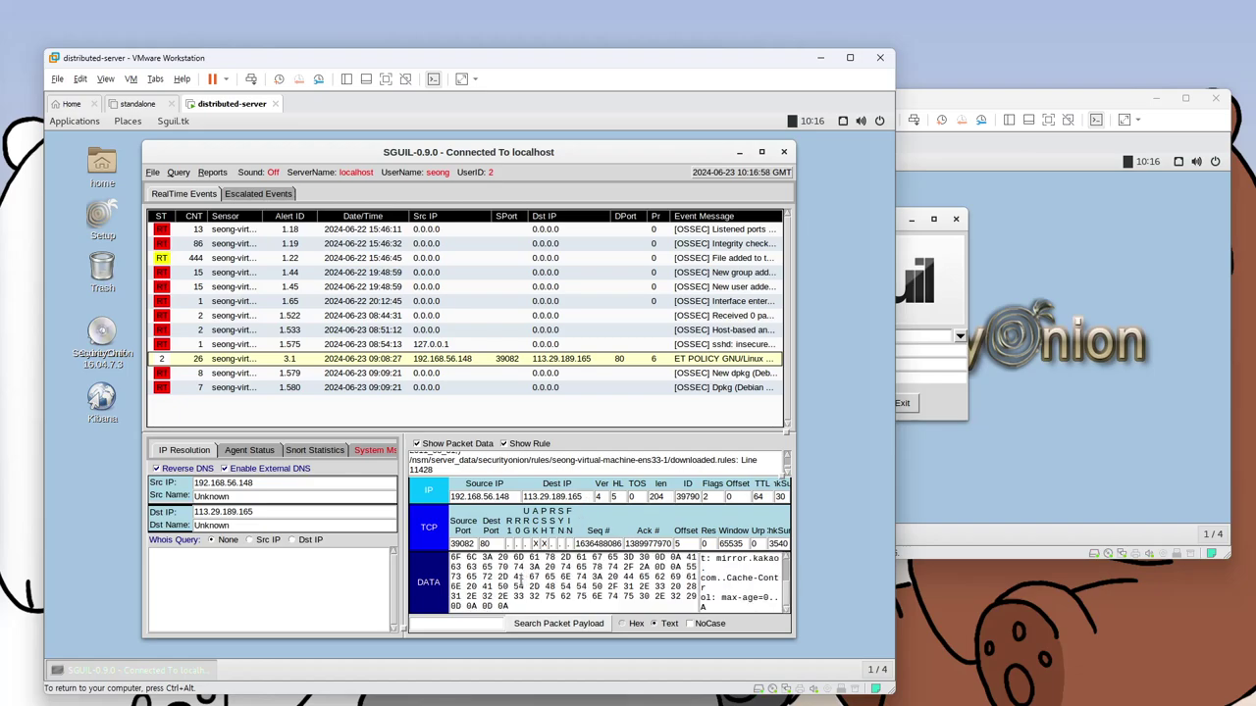
scroll(519, 579, up, 2)
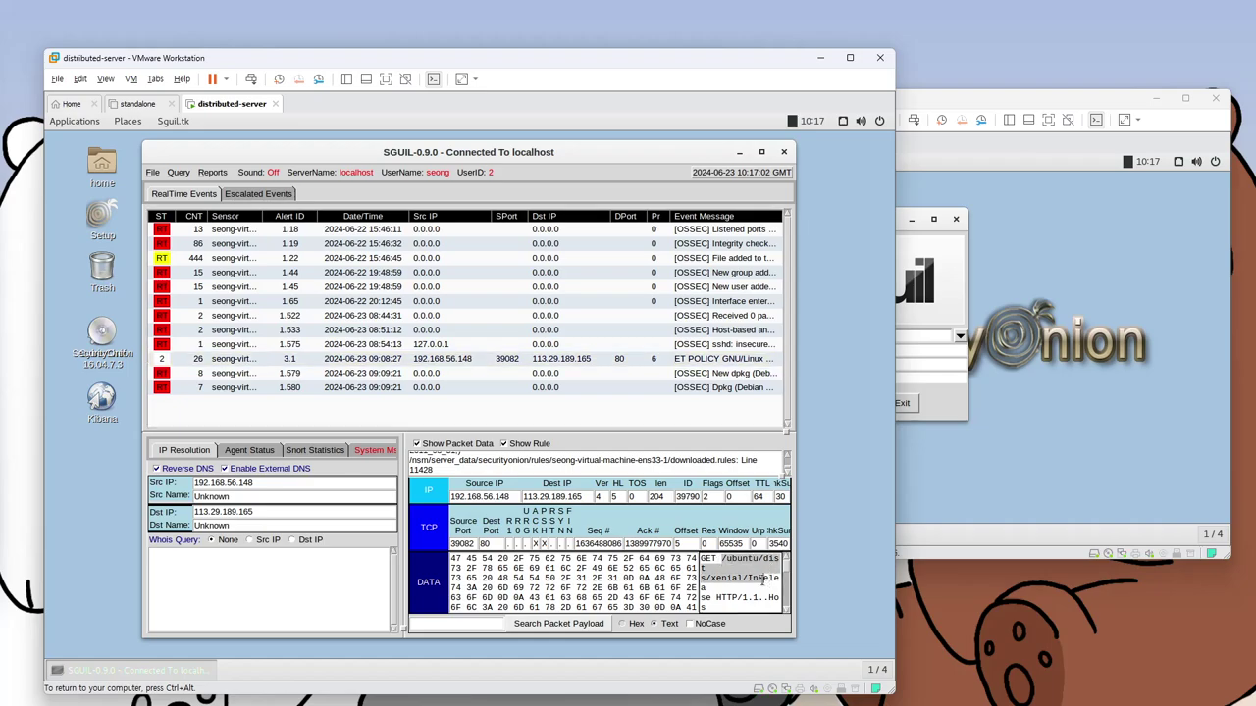
scroll(763, 580, down, 2)
drag(717, 558, 766, 606)
scroll(755, 599, up, 2)
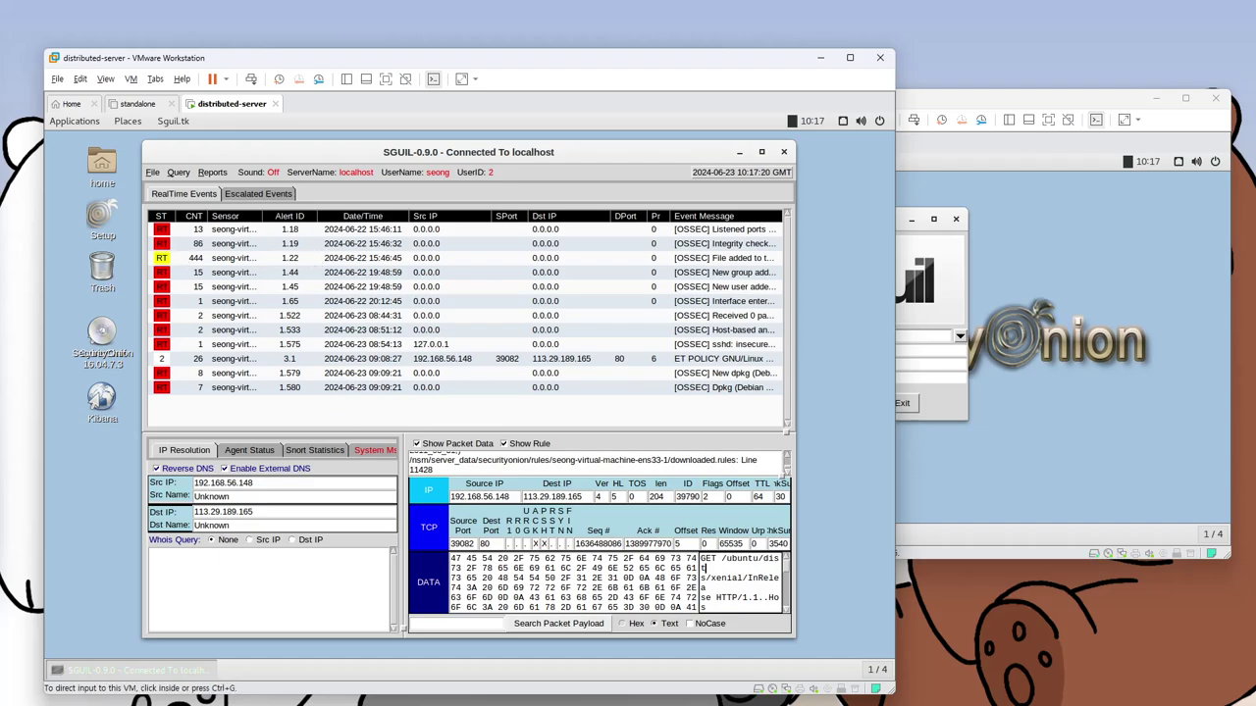
Step: View the sensor's Snort statistics and return to the IP resolution details
click(535, 153)
drag(529, 154, 527, 155)
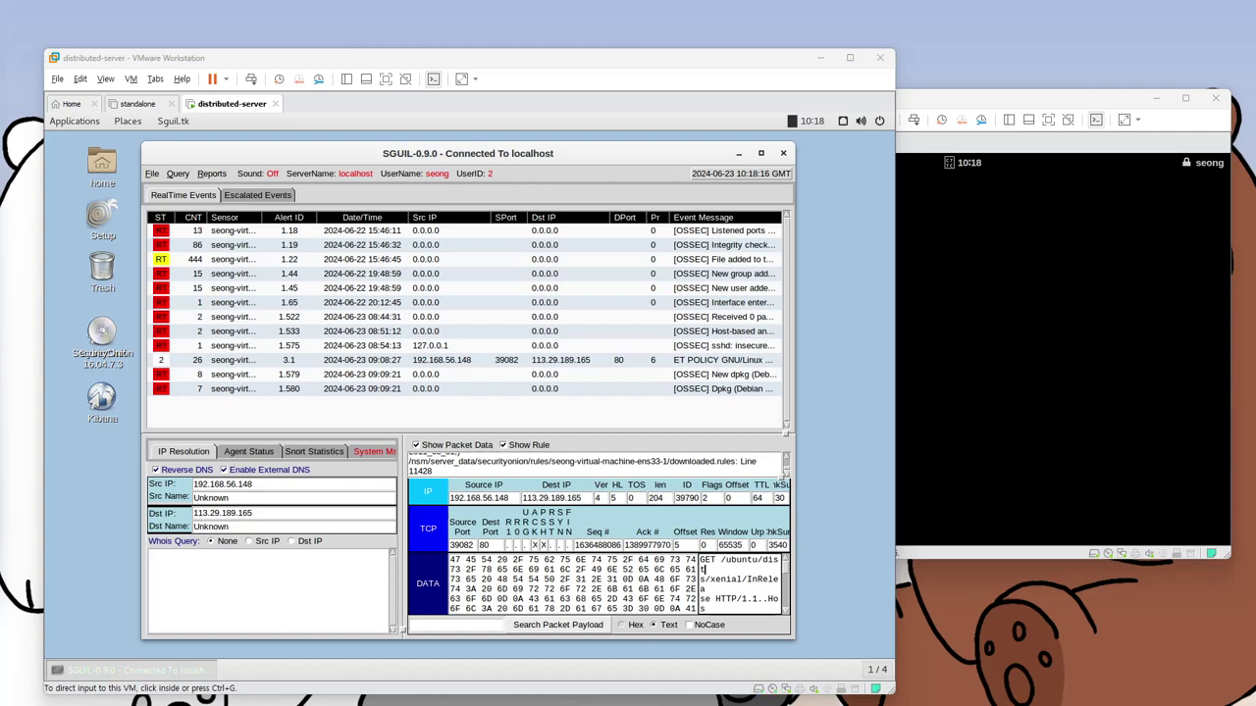
click(321, 453)
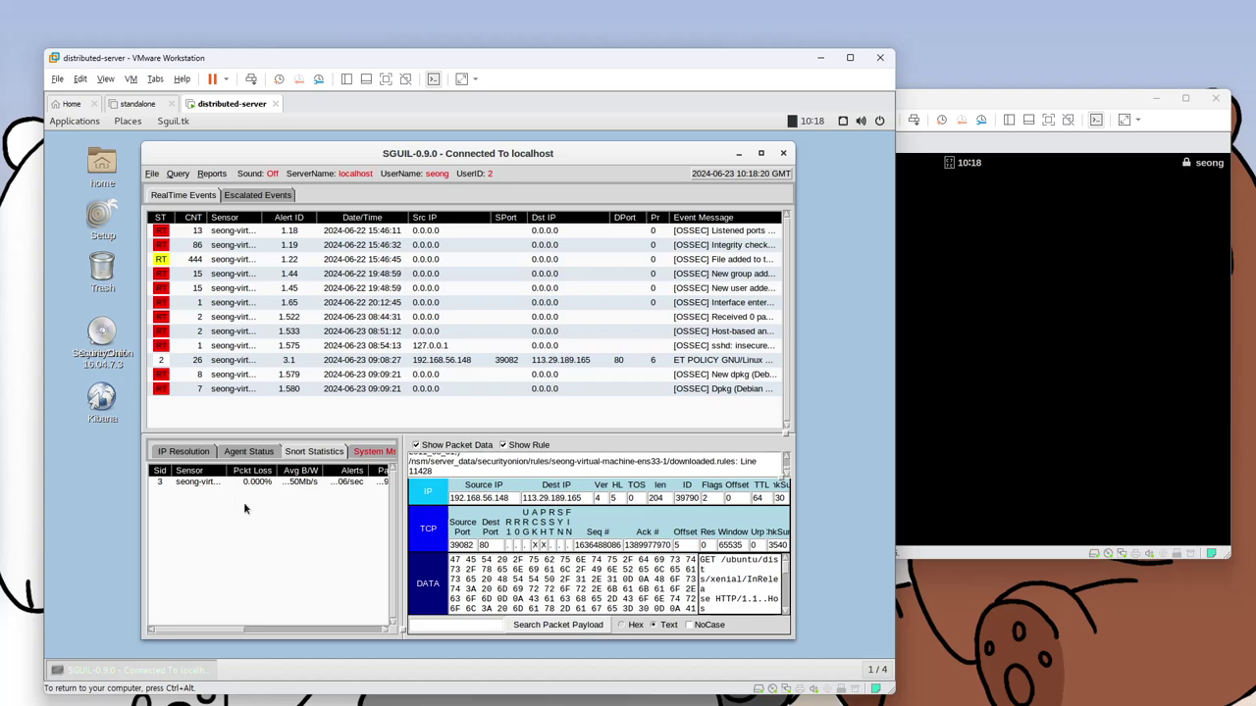
mouse_move(206, 629)
mouse_down()
mouse_move(303, 629)
mouse_move(206, 629)
mouse_up()
click(184, 451)
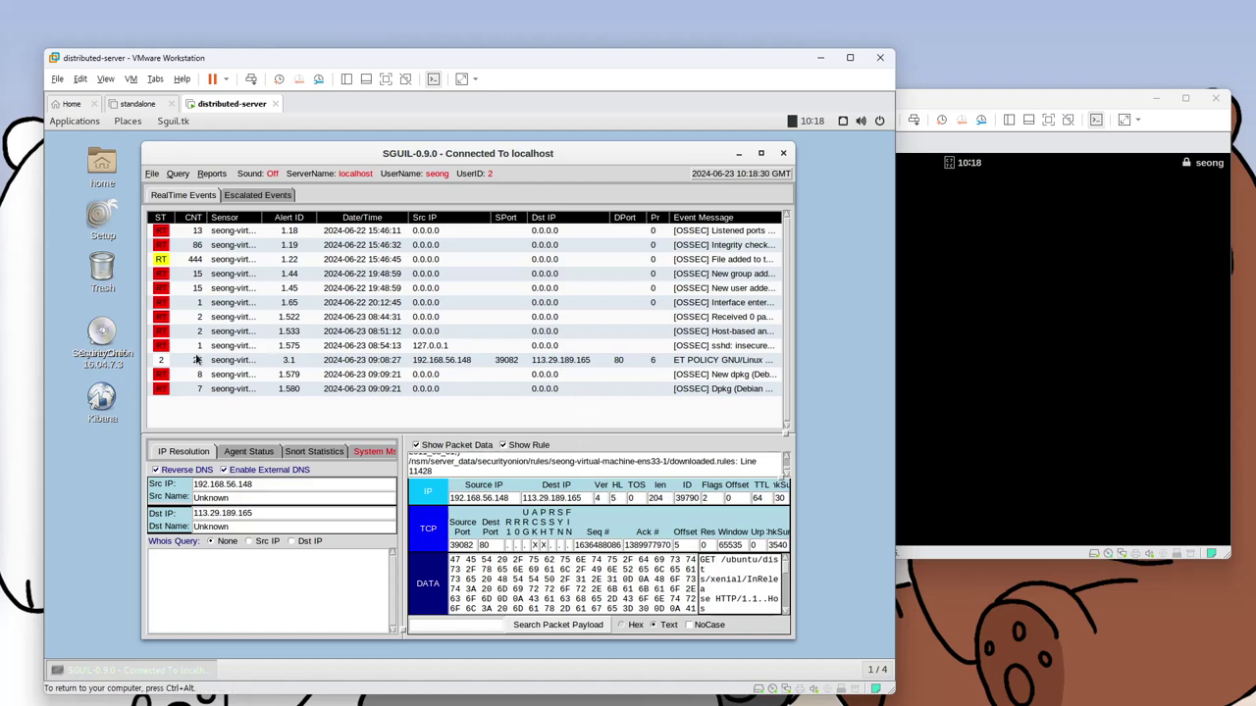
Step: Open an advanced Sancp table query for alert 3.1's source IP 192.168.56.148, using the SrcIP/1 Hour option
click(223, 362)
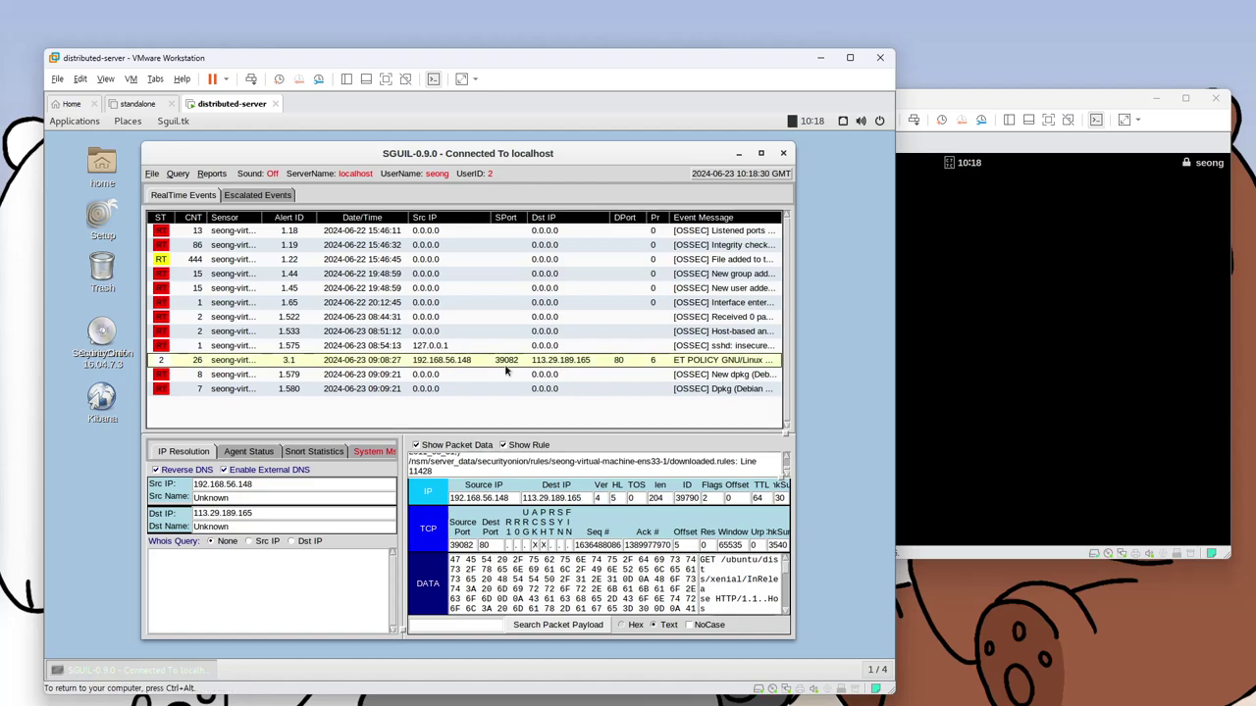
right_click(442, 365)
mouse_move(467, 389)
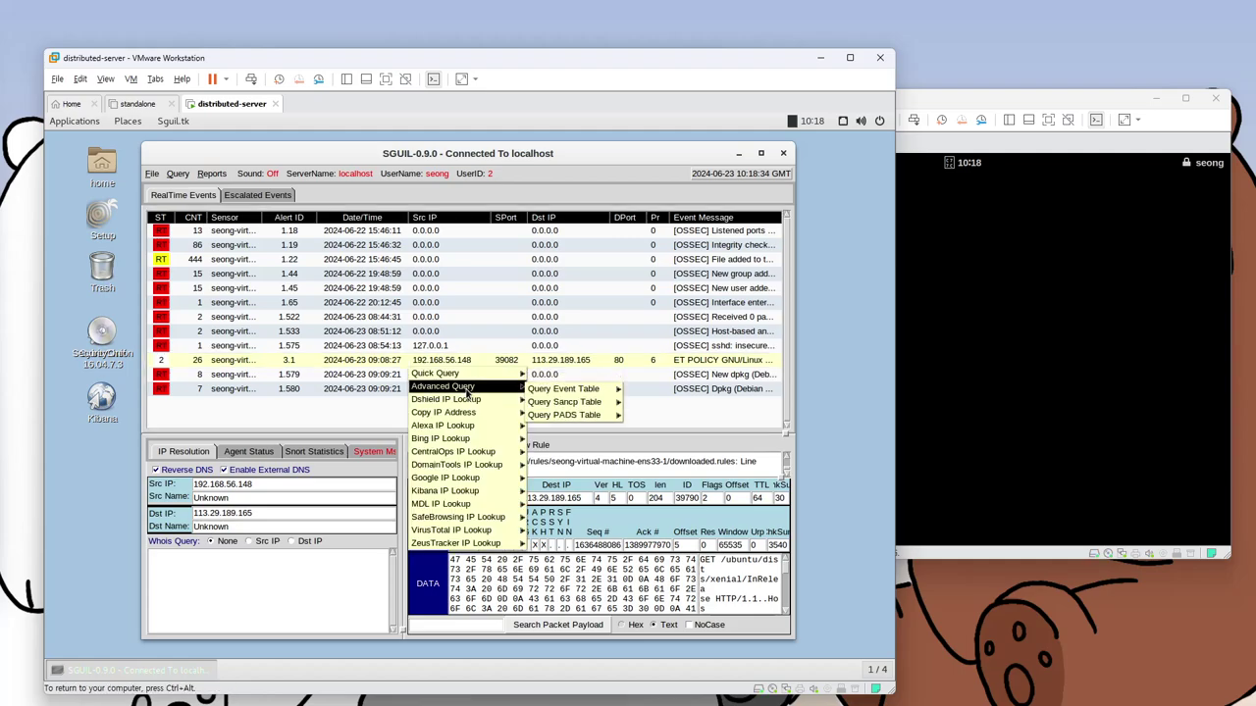
mouse_move(594, 407)
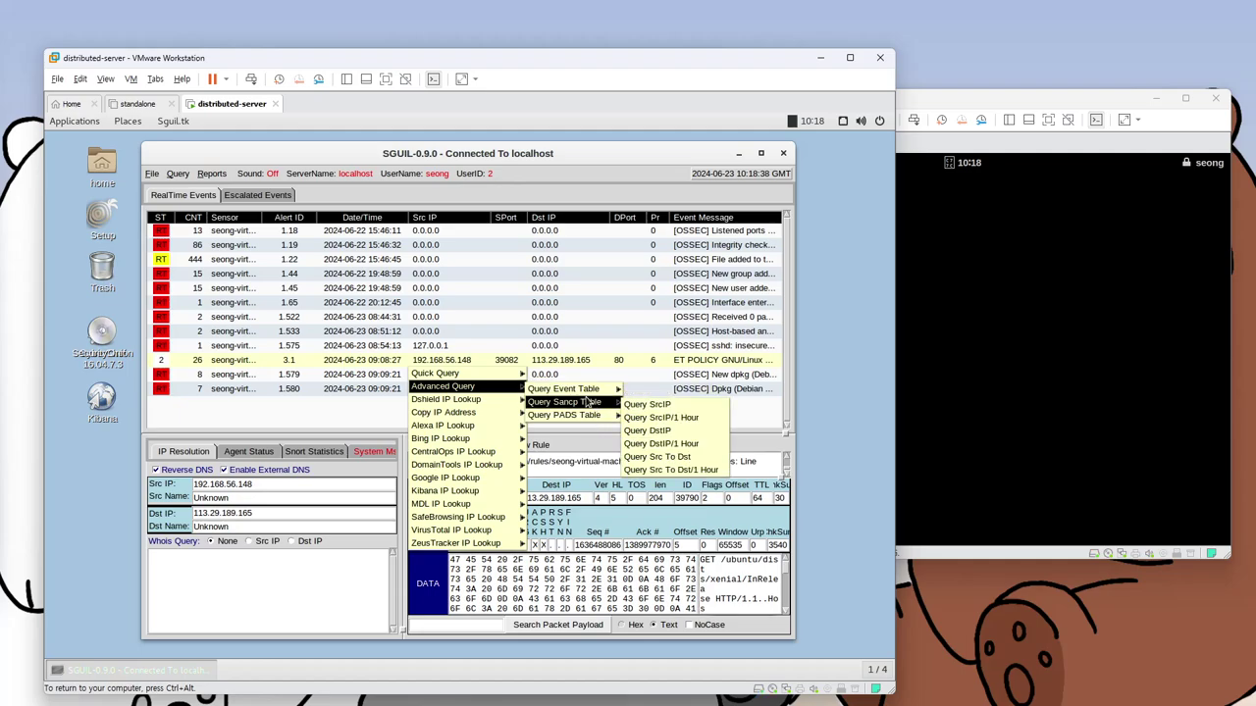
mouse_move(589, 403)
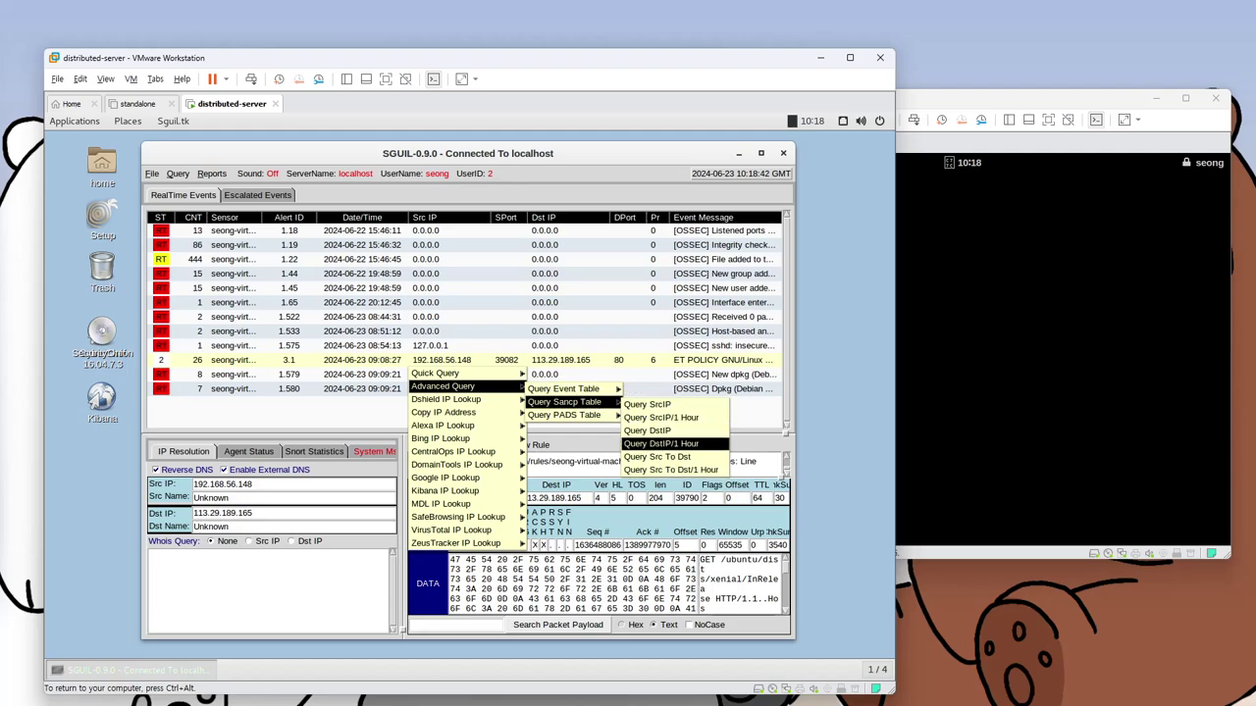
click(658, 422)
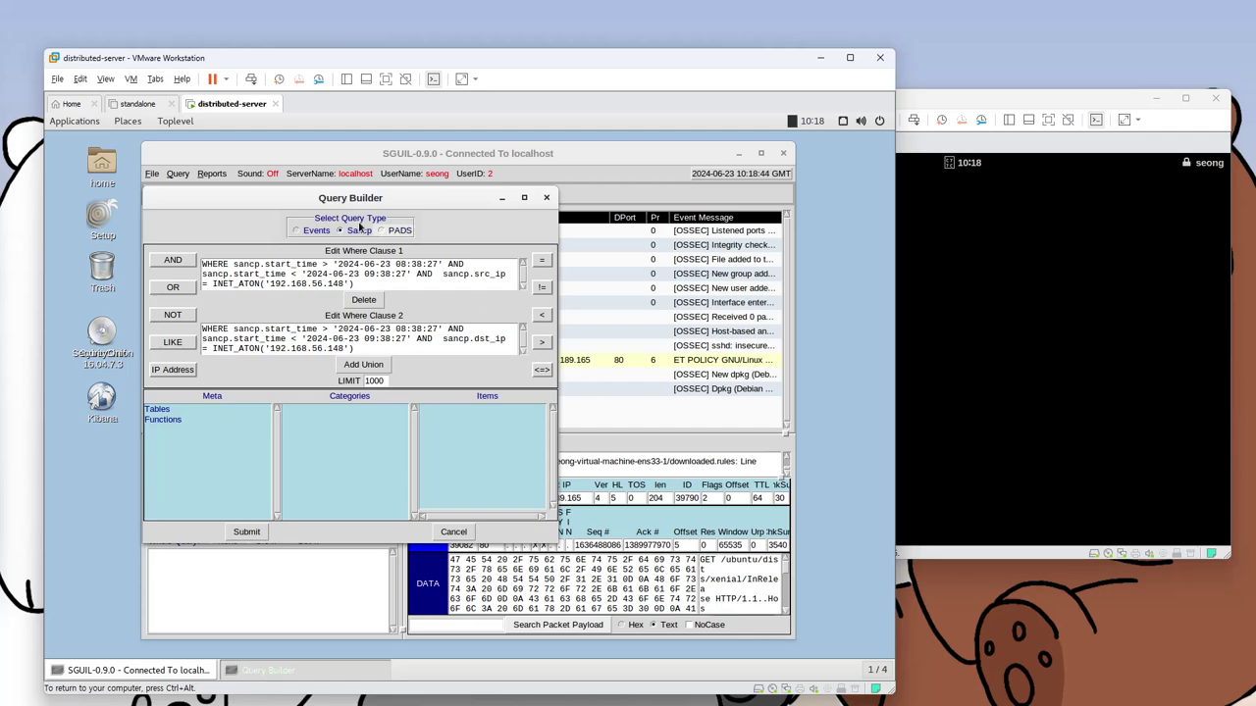
Step: Examine the time range and IP conditions in the Query Builder's where clauses, and close it without submitting
drag(334, 205, 482, 326)
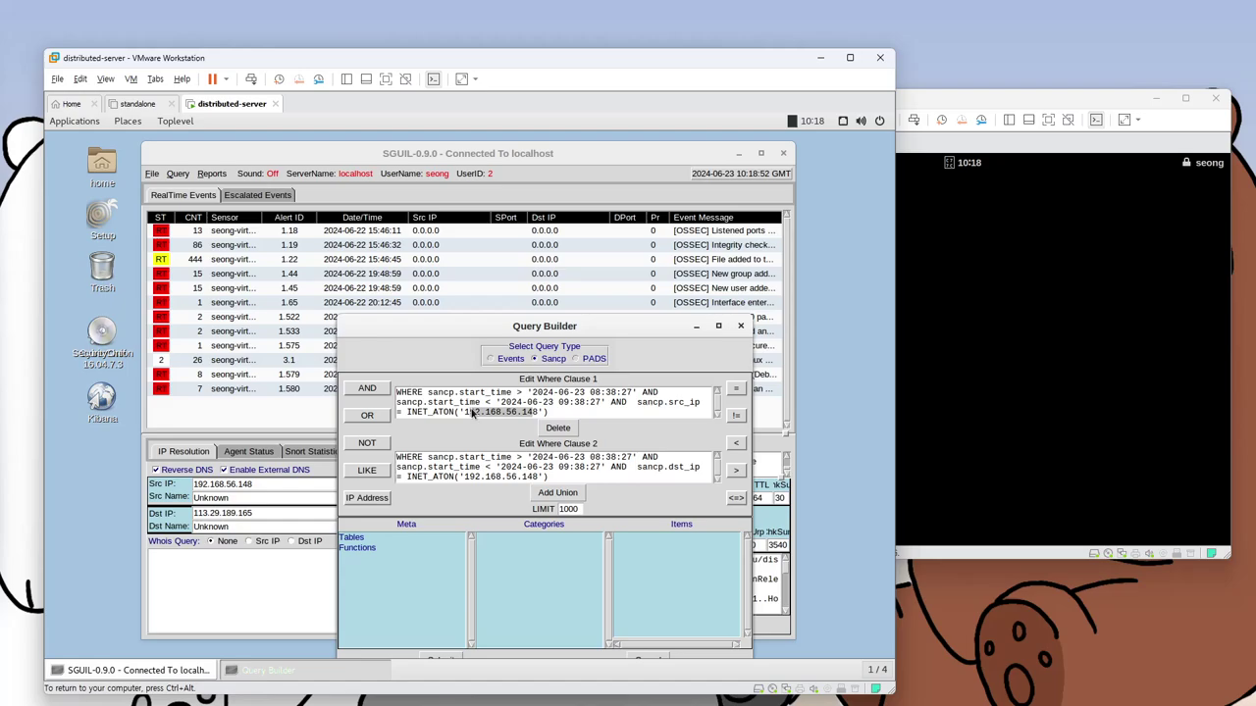
drag(443, 394, 633, 395)
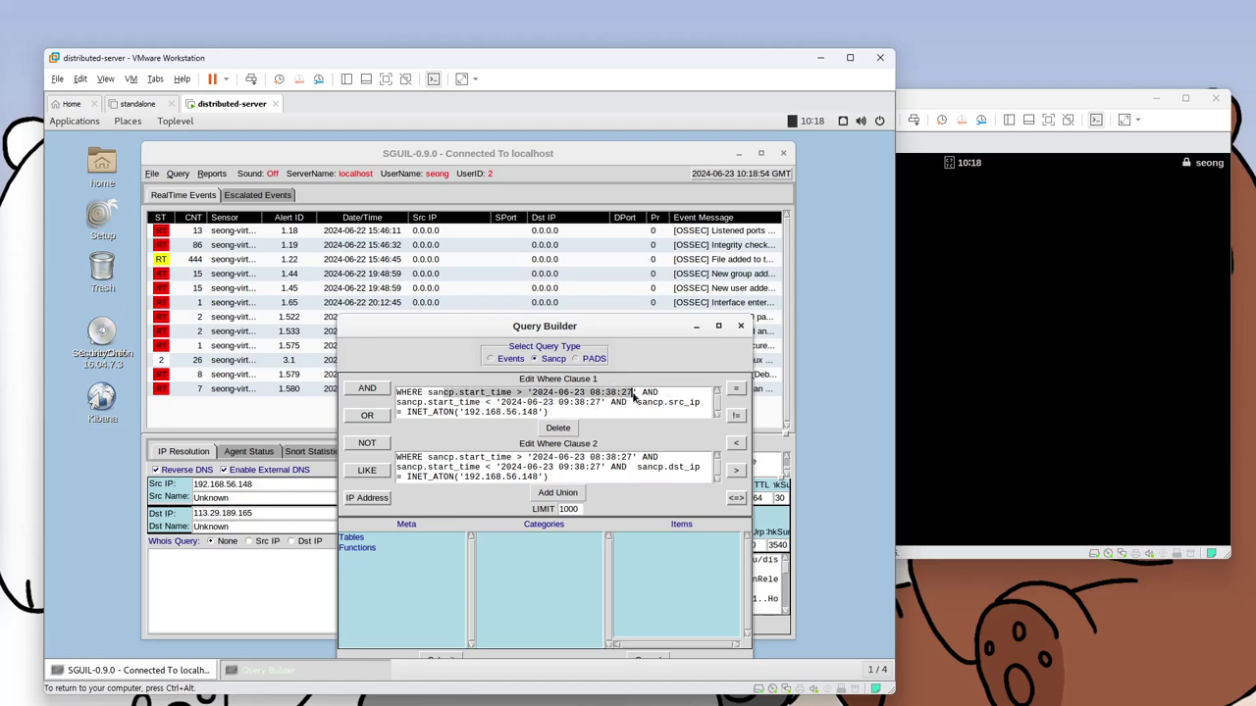
drag(423, 403, 601, 409)
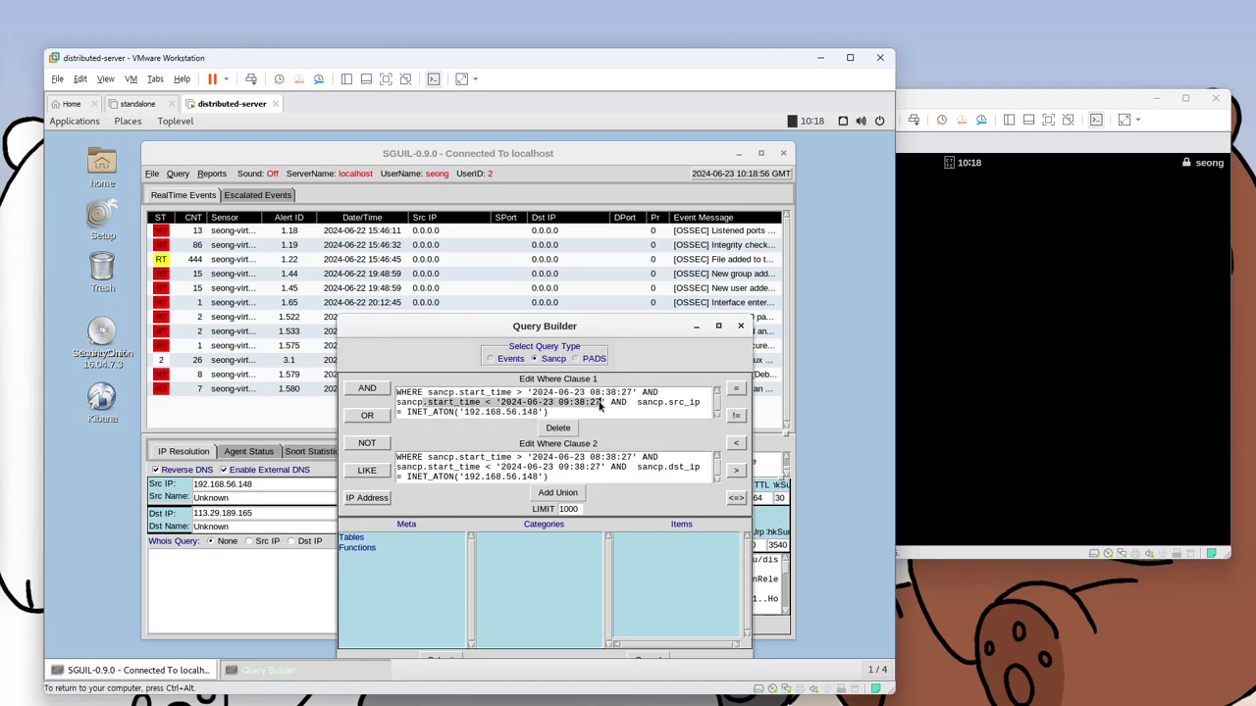
click(526, 404)
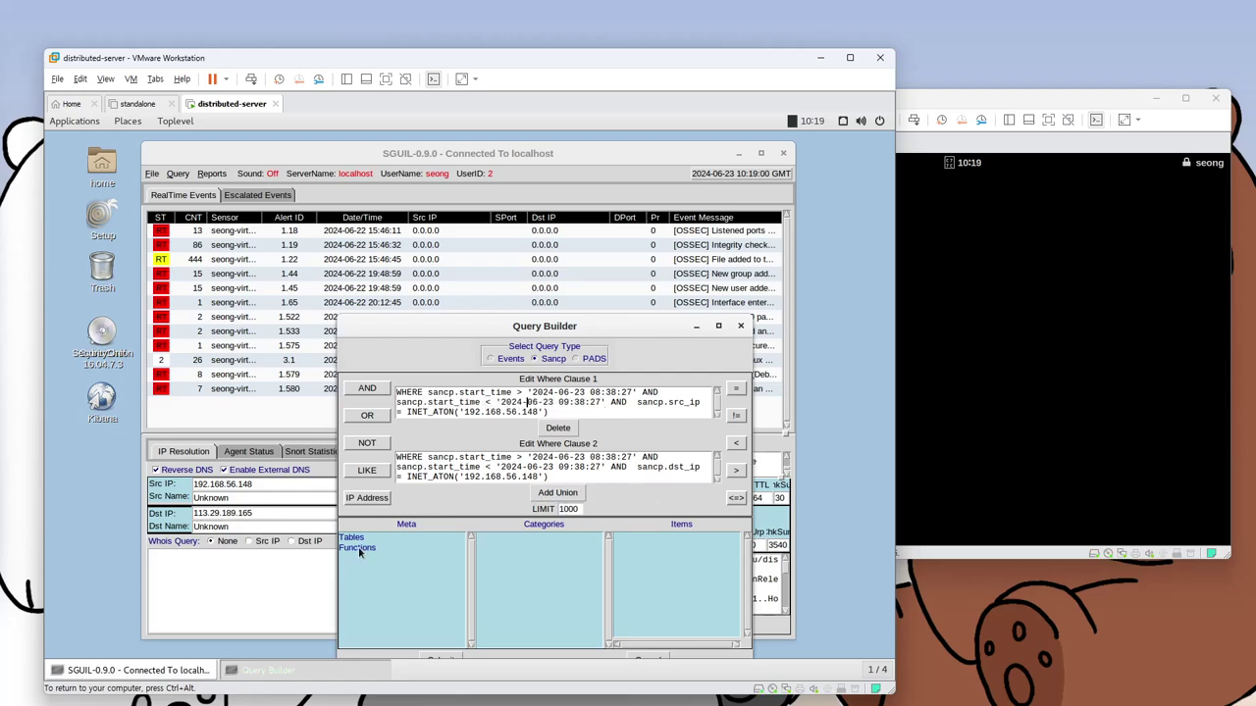
drag(472, 337, 490, 257)
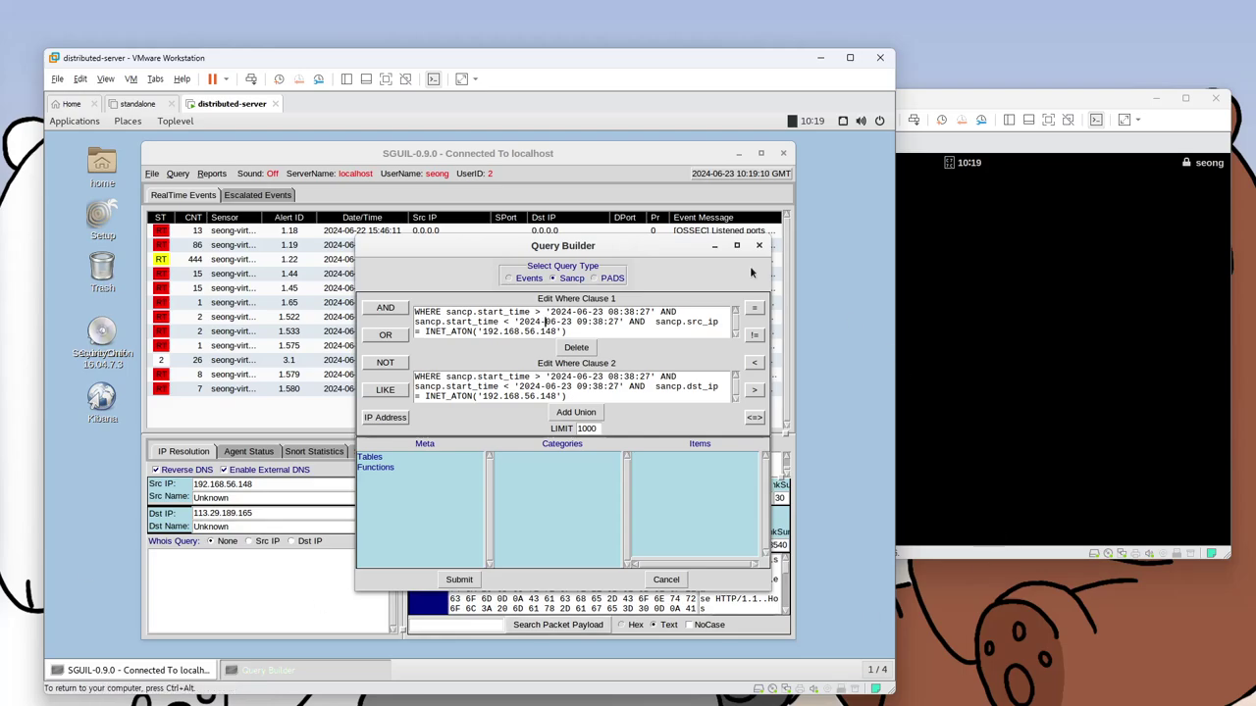
drag(595, 240, 289, 146)
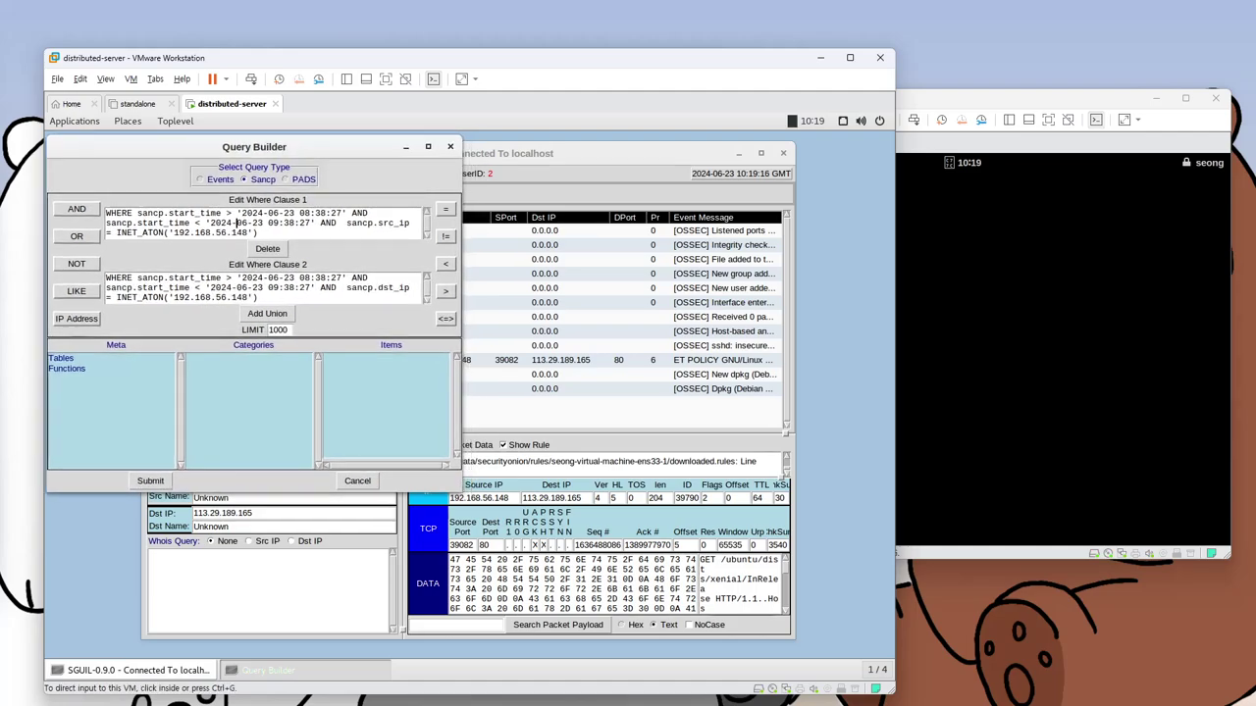
click(450, 146)
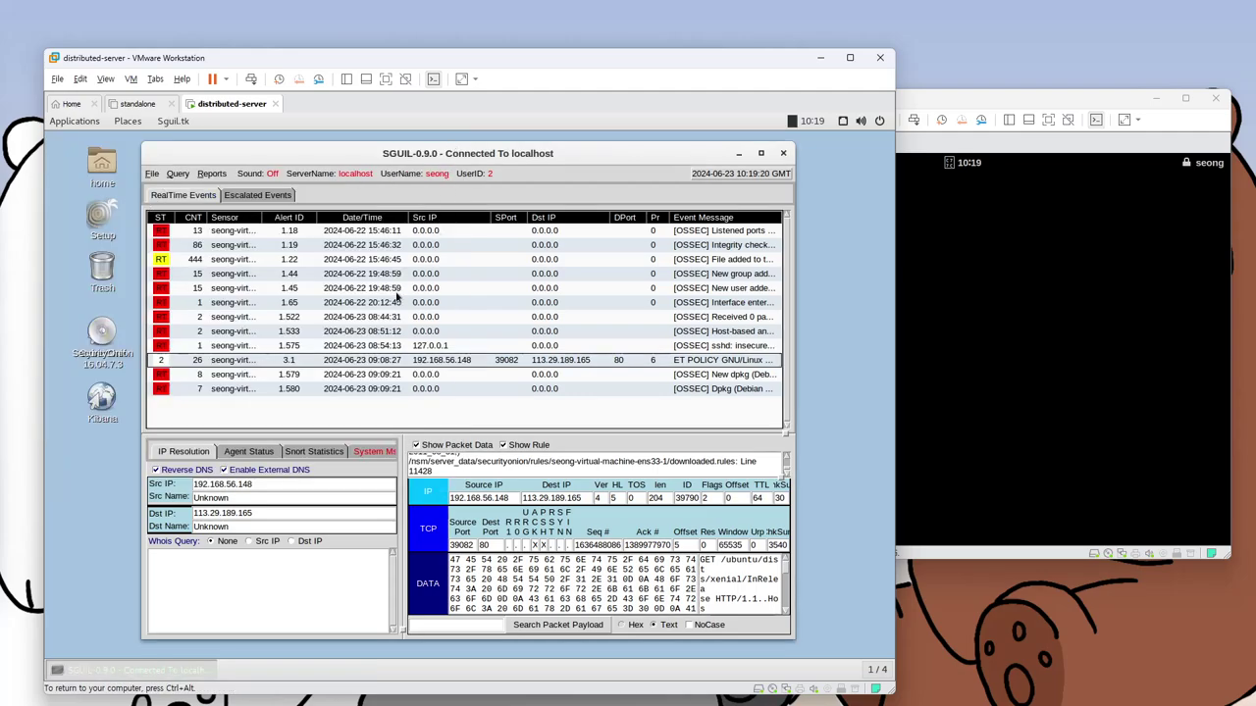
Step: Check the escalated events, and open the packet capture of real-time alert 3.1 in Wireshark, dismissing the raw file notice
click(257, 196)
click(186, 196)
click(294, 360)
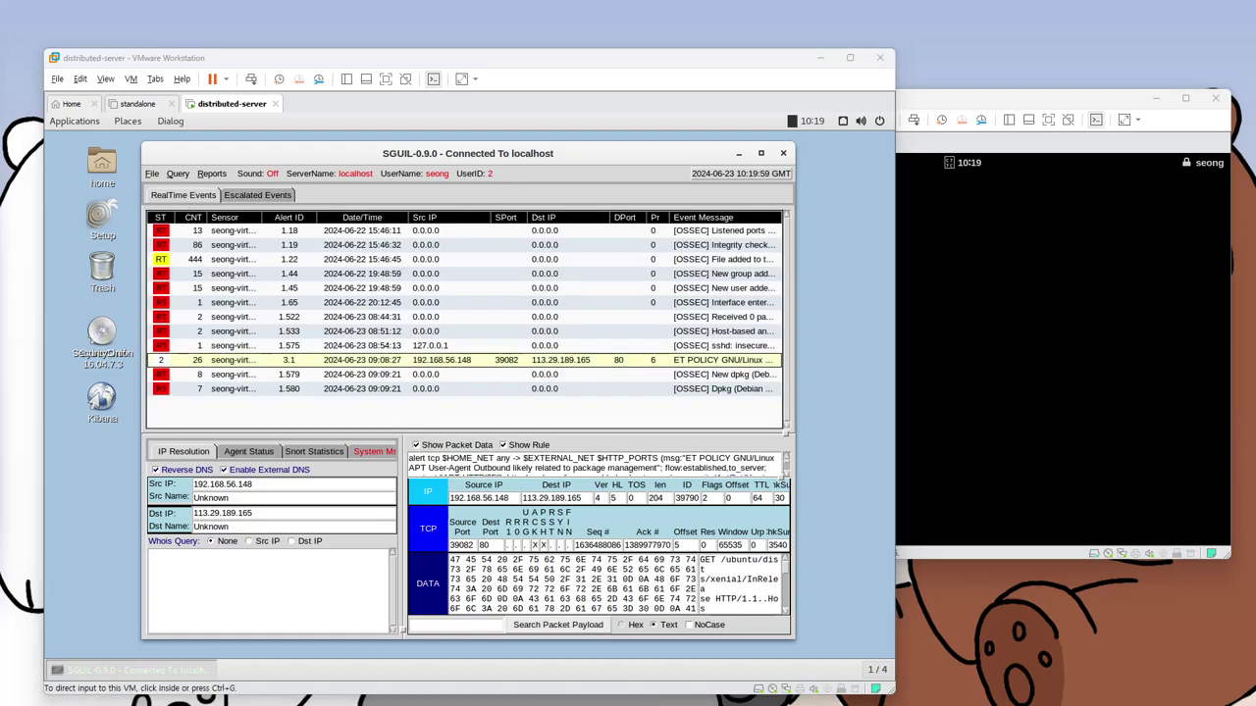
right_click(289, 361)
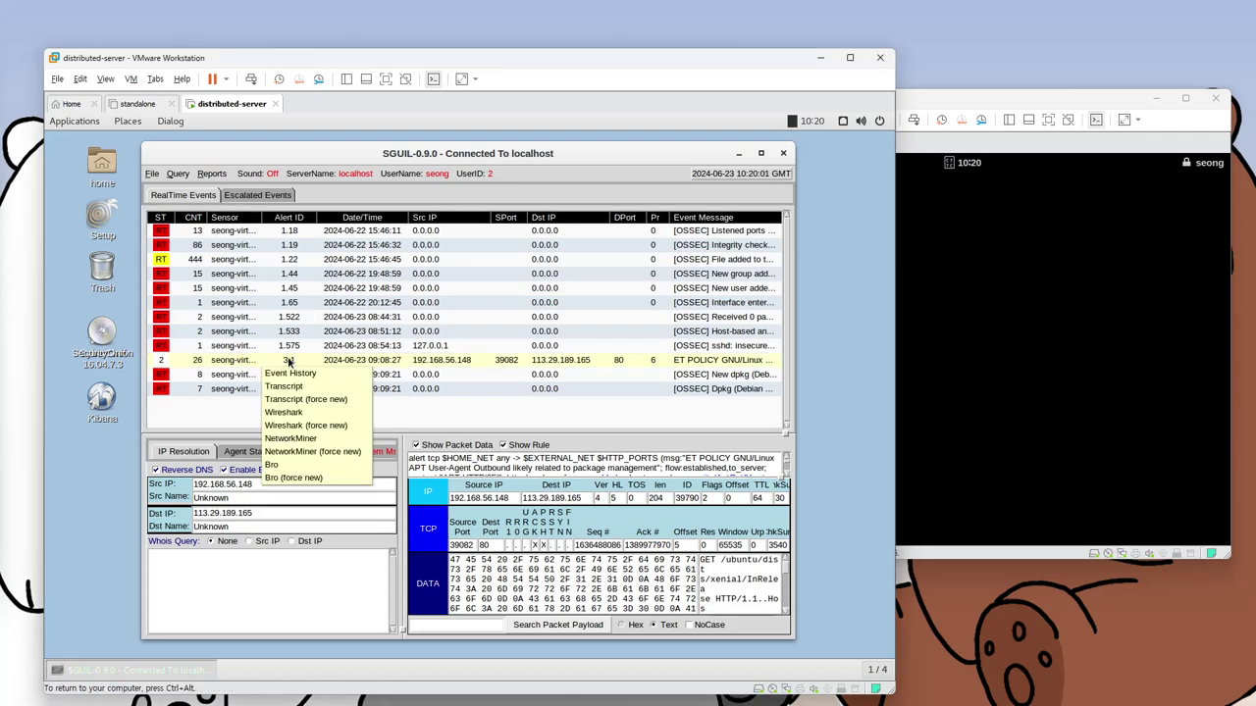
click(304, 414)
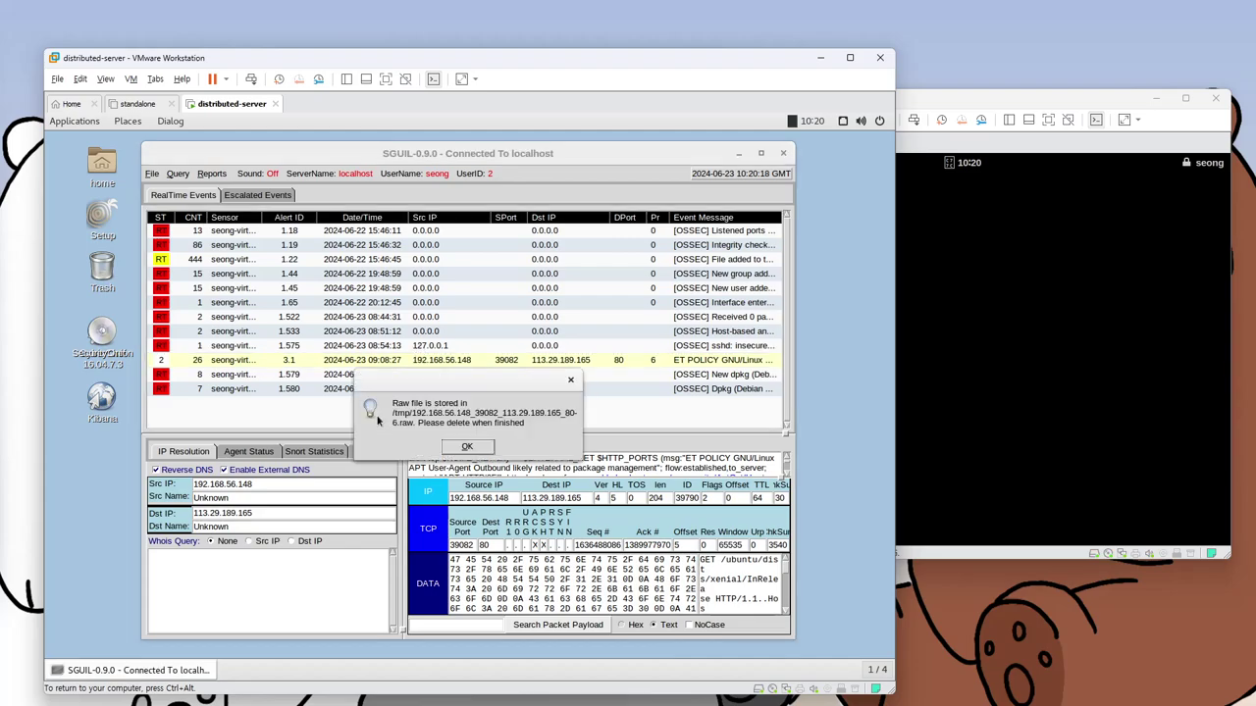
click(467, 446)
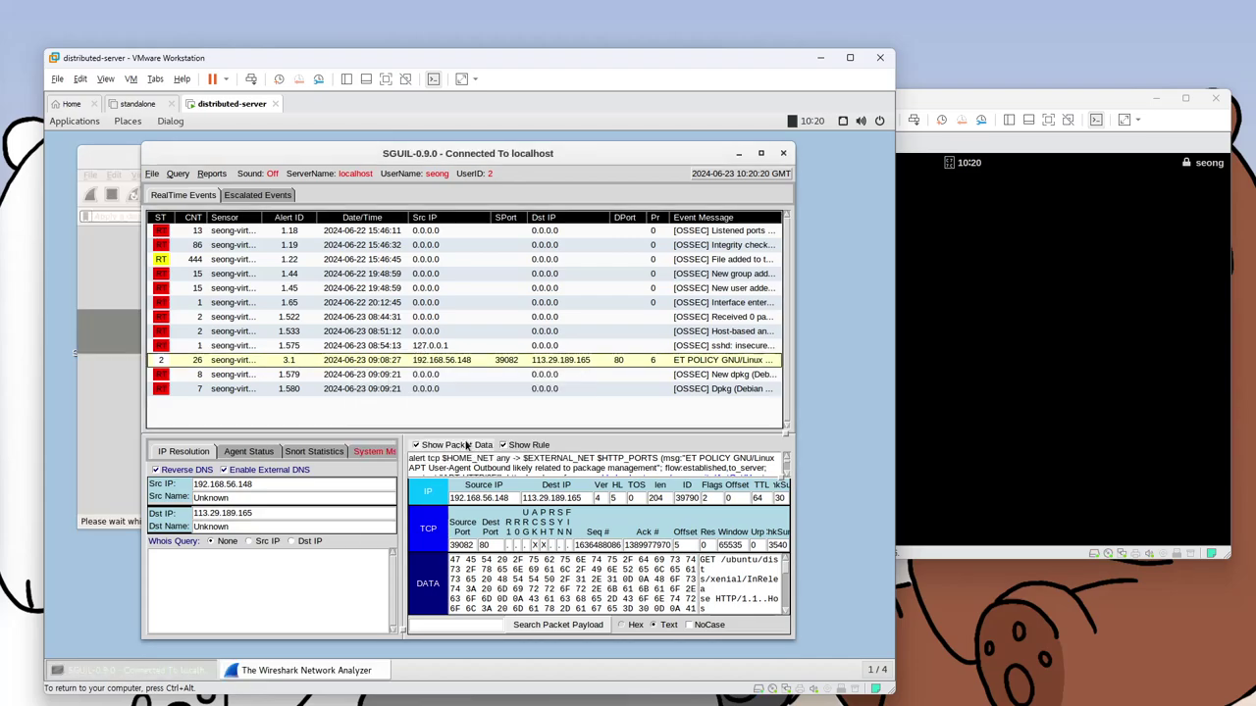
Step: Enlarge the Wireshark window and examine the packets exchanged between 192.168.56.148 and 113.29.189.165, including the HTTP GET request
click(122, 162)
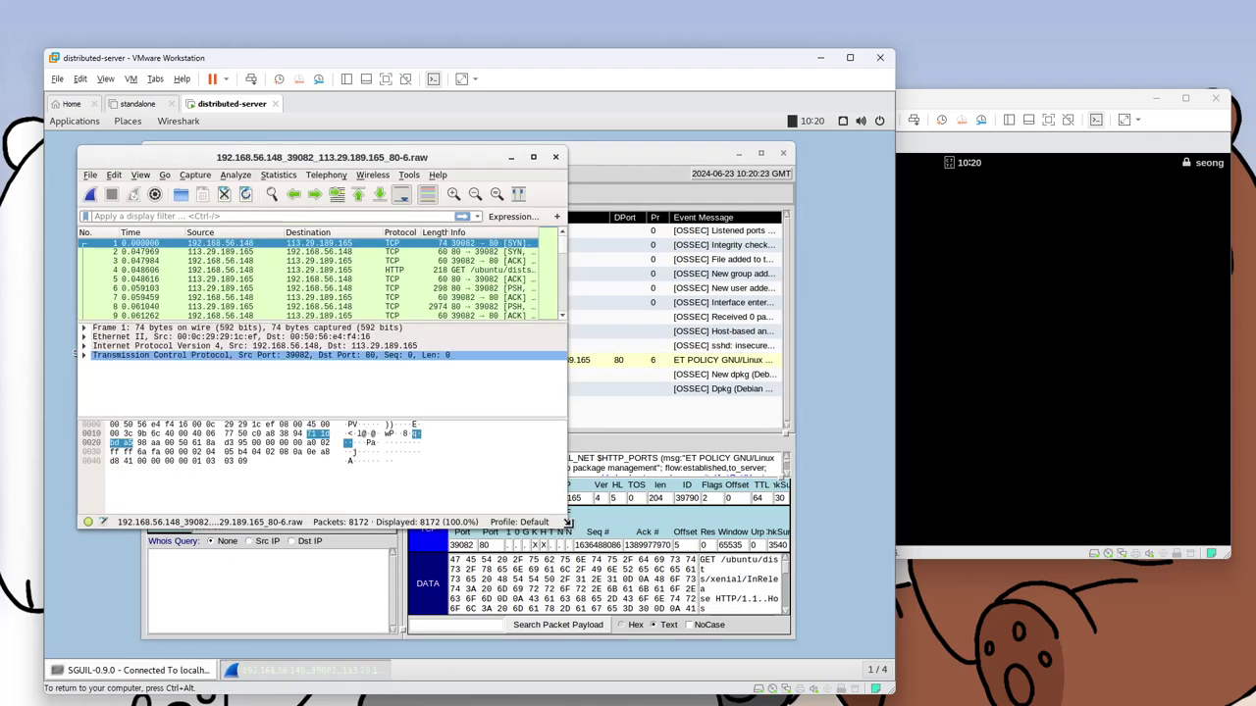
drag(566, 527, 735, 621)
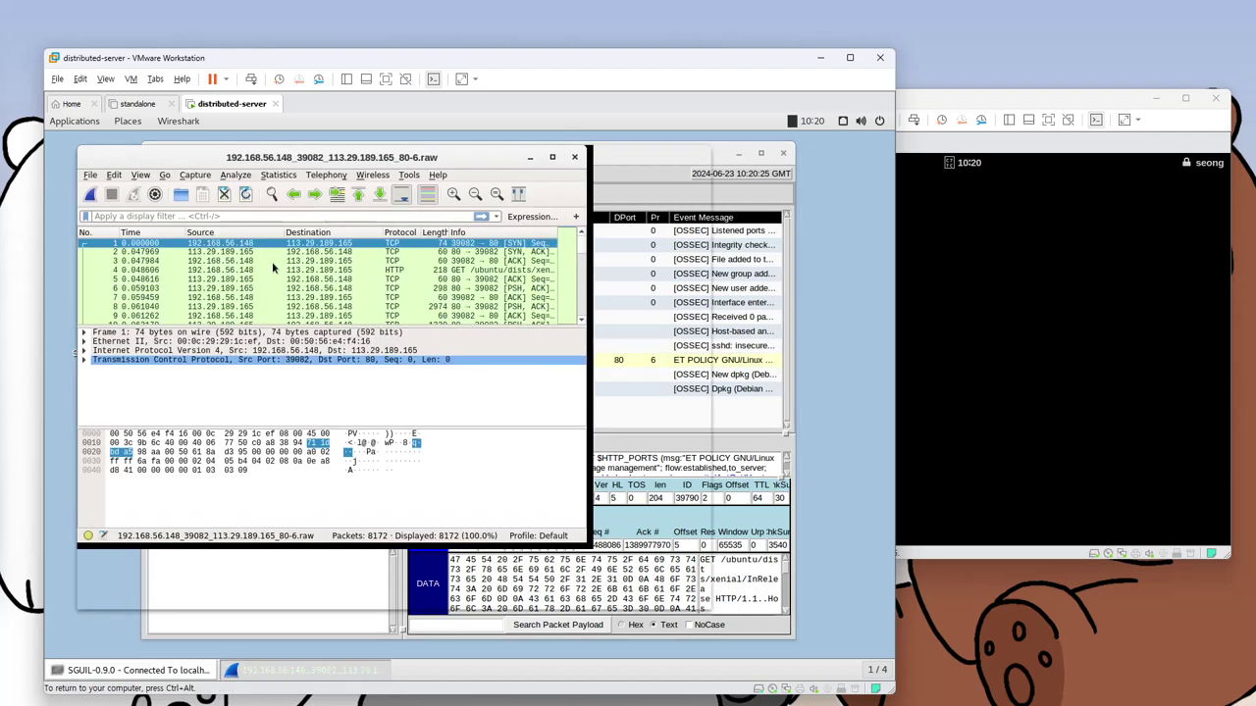
scroll(481, 288, down, 1)
click(466, 273)
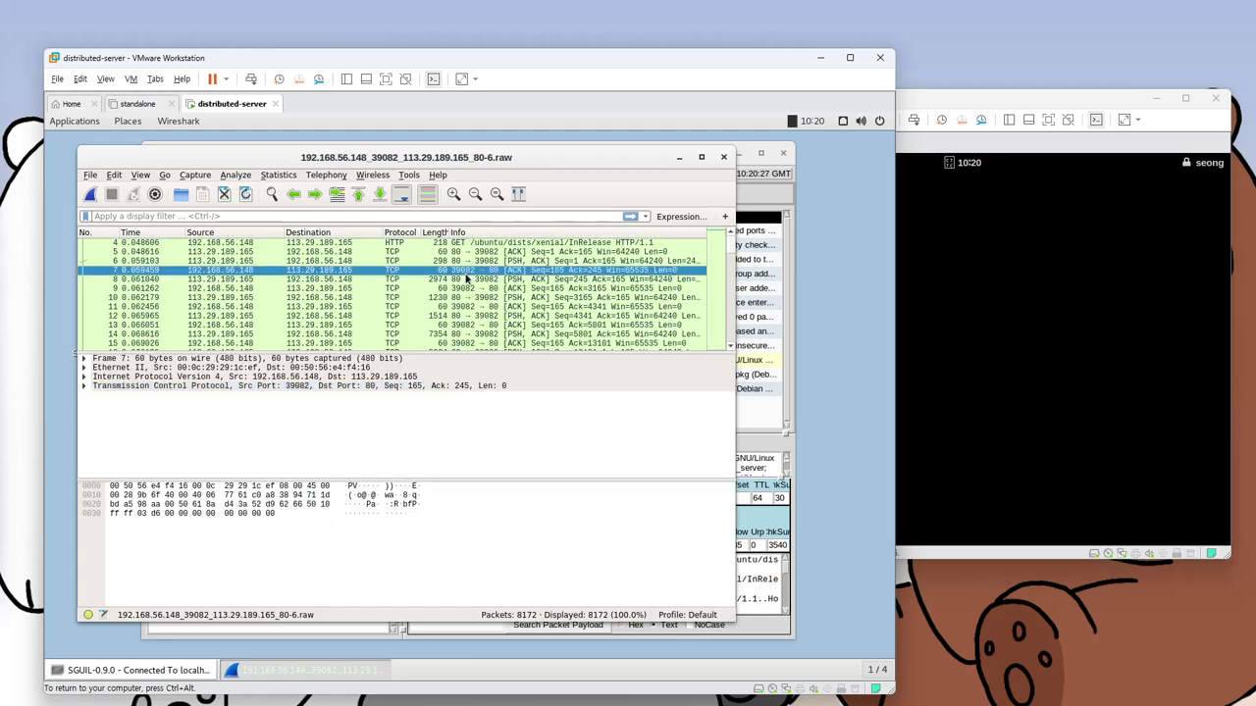
click(495, 252)
click(490, 243)
scroll(451, 280, down, 13)
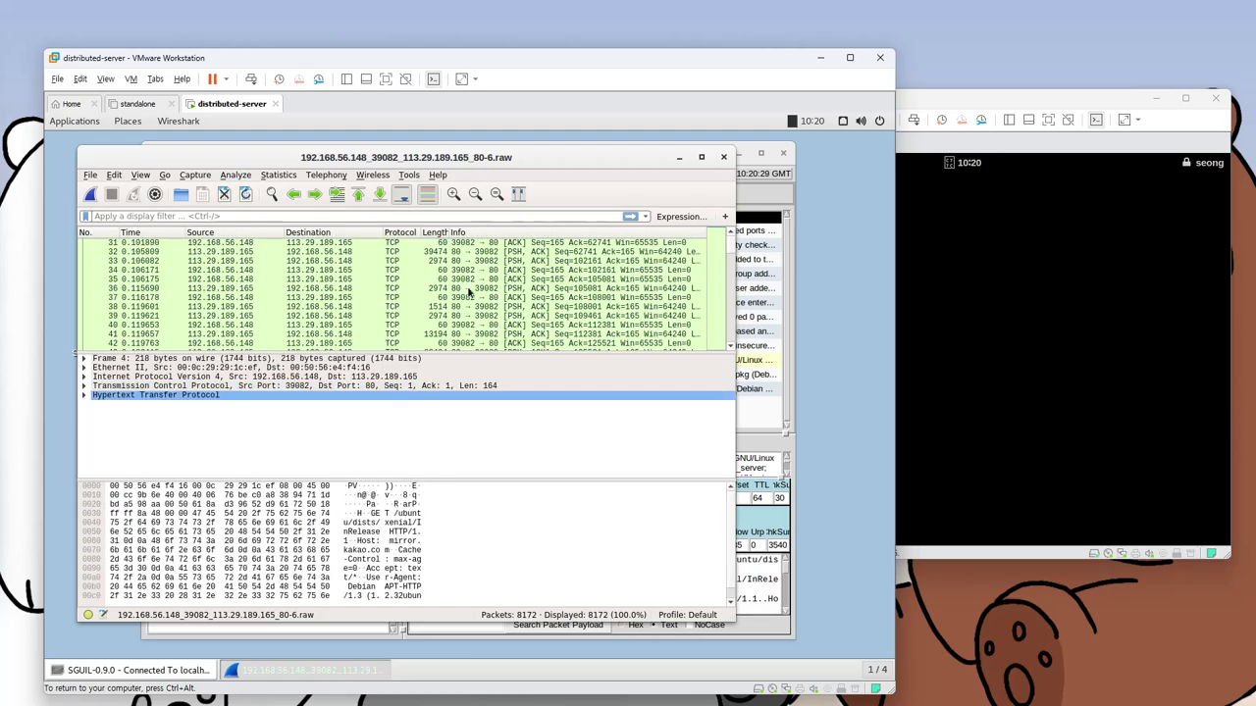
click(440, 282)
scroll(437, 279, down, 20)
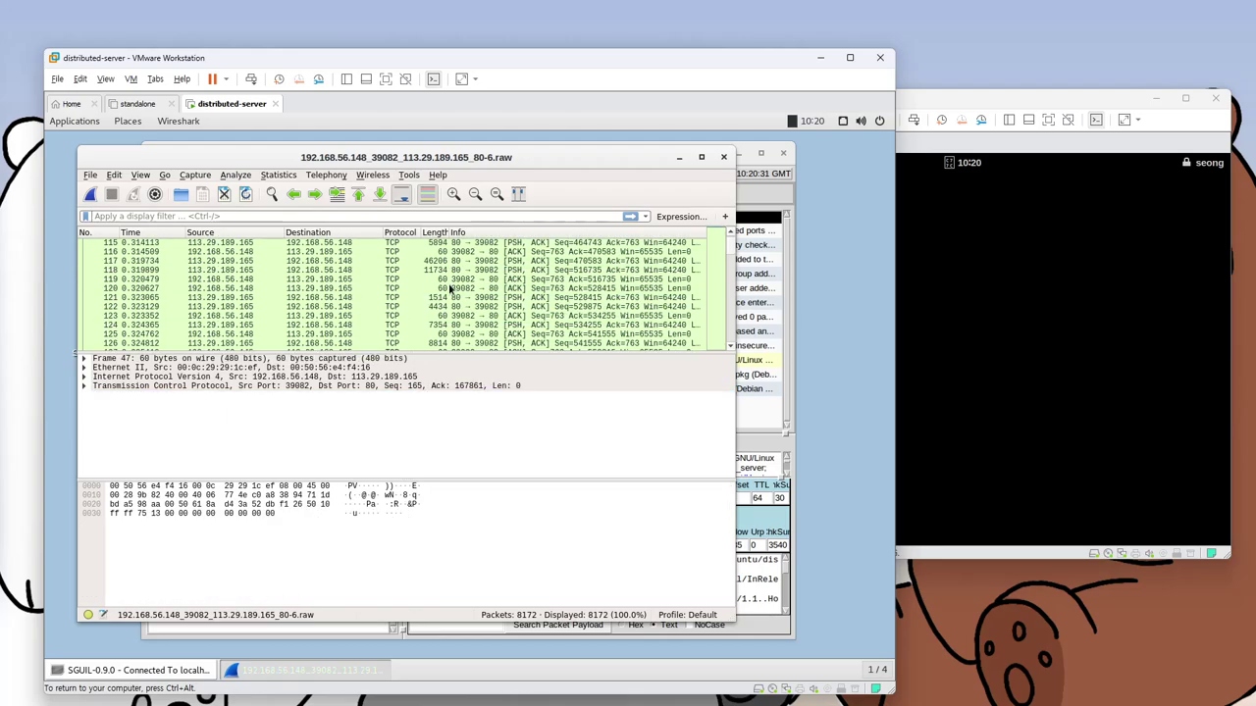
drag(733, 250, 726, 183)
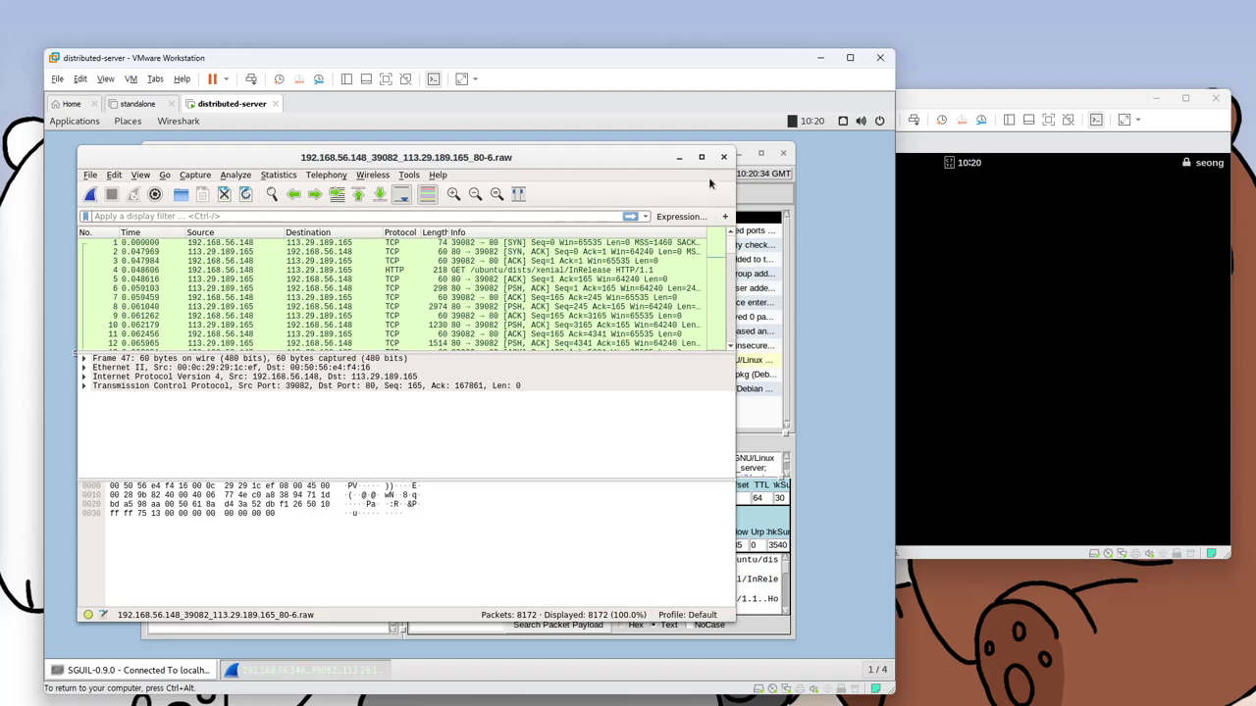
Step: Look over Wireshark's analysis commands without running any, and close the capture window
click(115, 176)
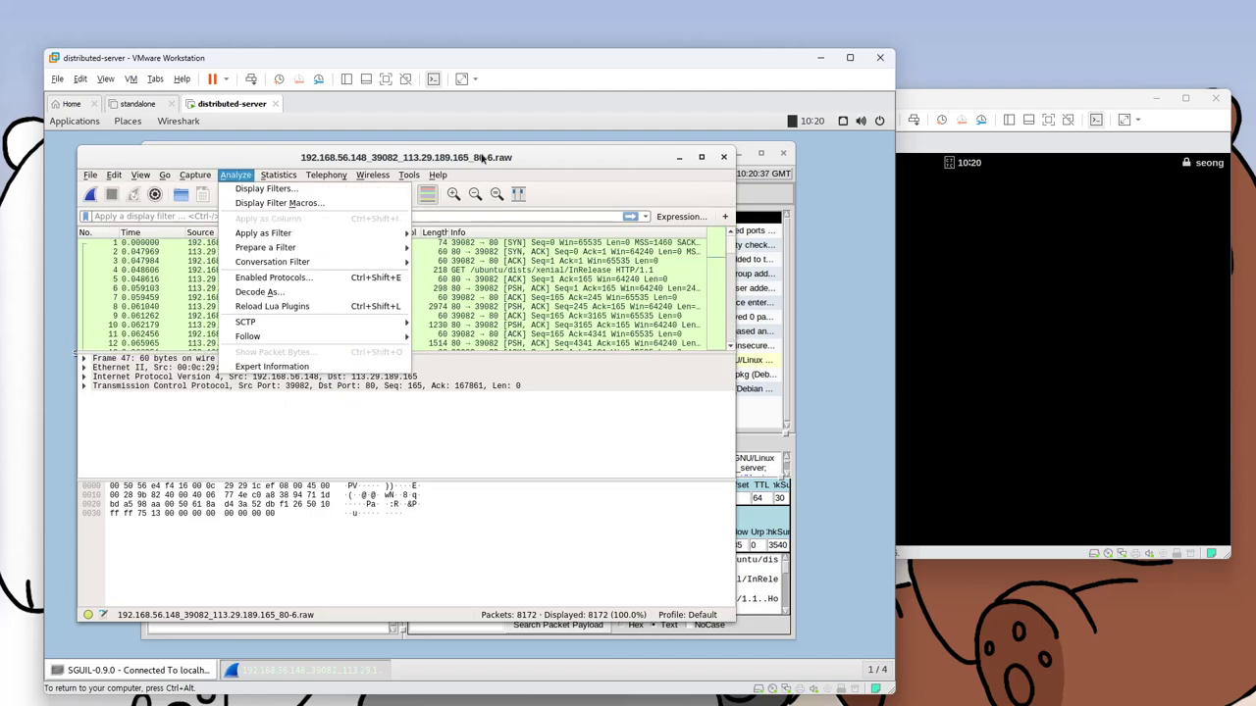
click(741, 213)
click(723, 158)
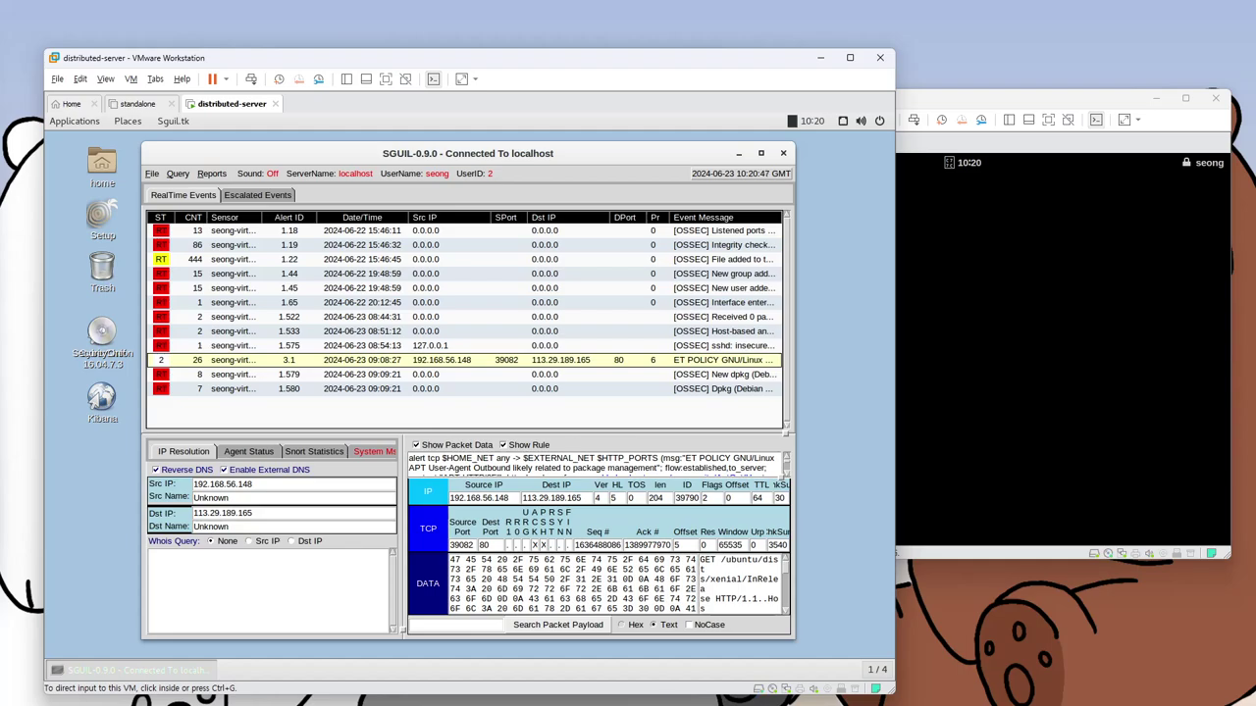
Step: Open an advanced Event table query for alert 3.1 using Query SrcIP, view its where clauses, and close it without submitting
right_click(414, 367)
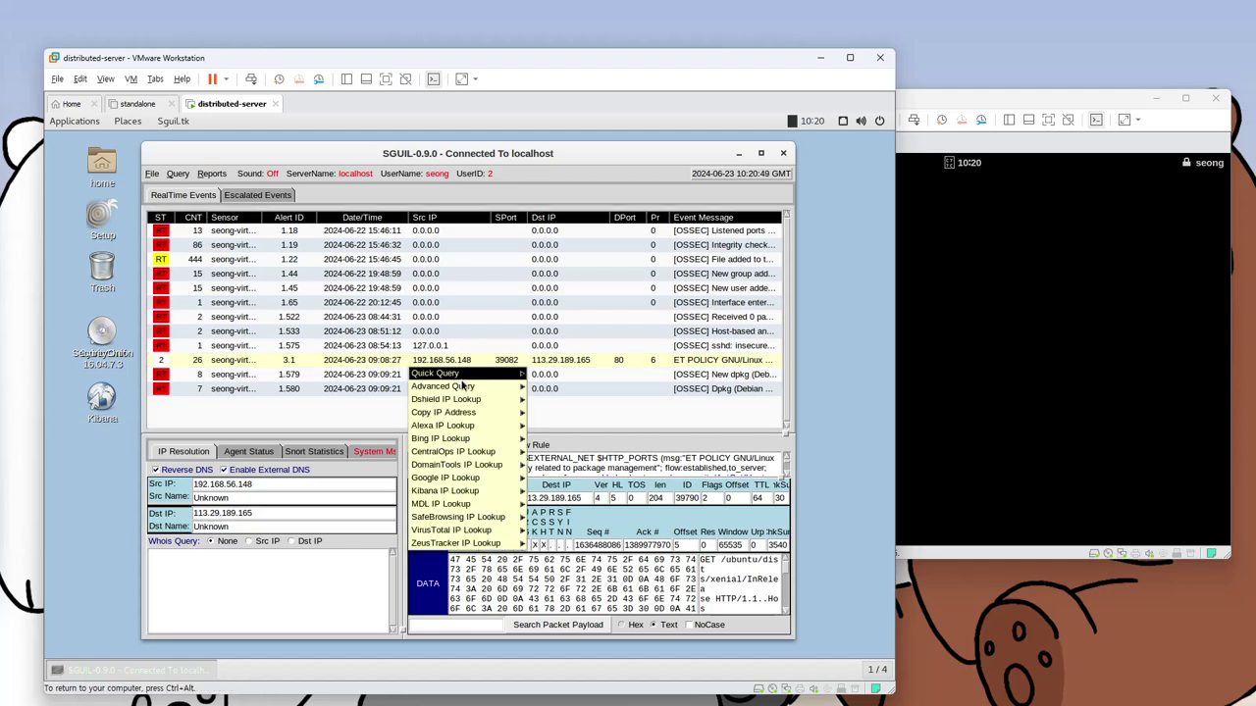
mouse_move(466, 387)
mouse_move(554, 390)
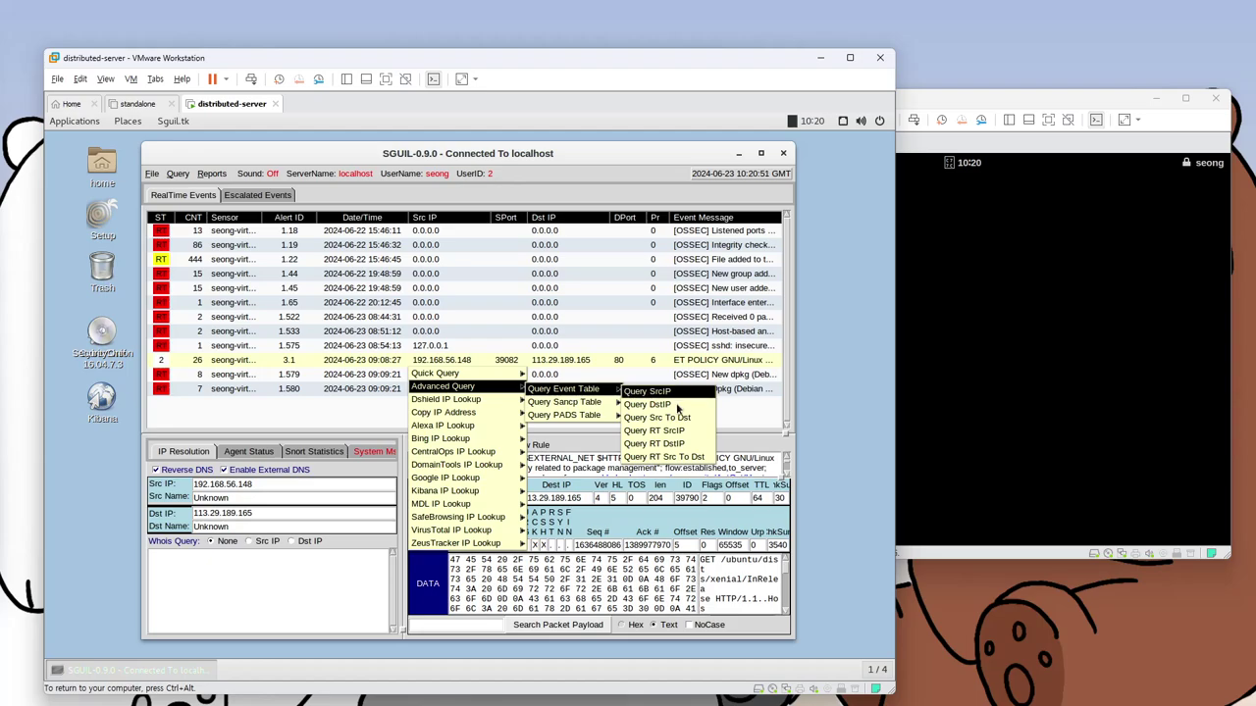
click(659, 391)
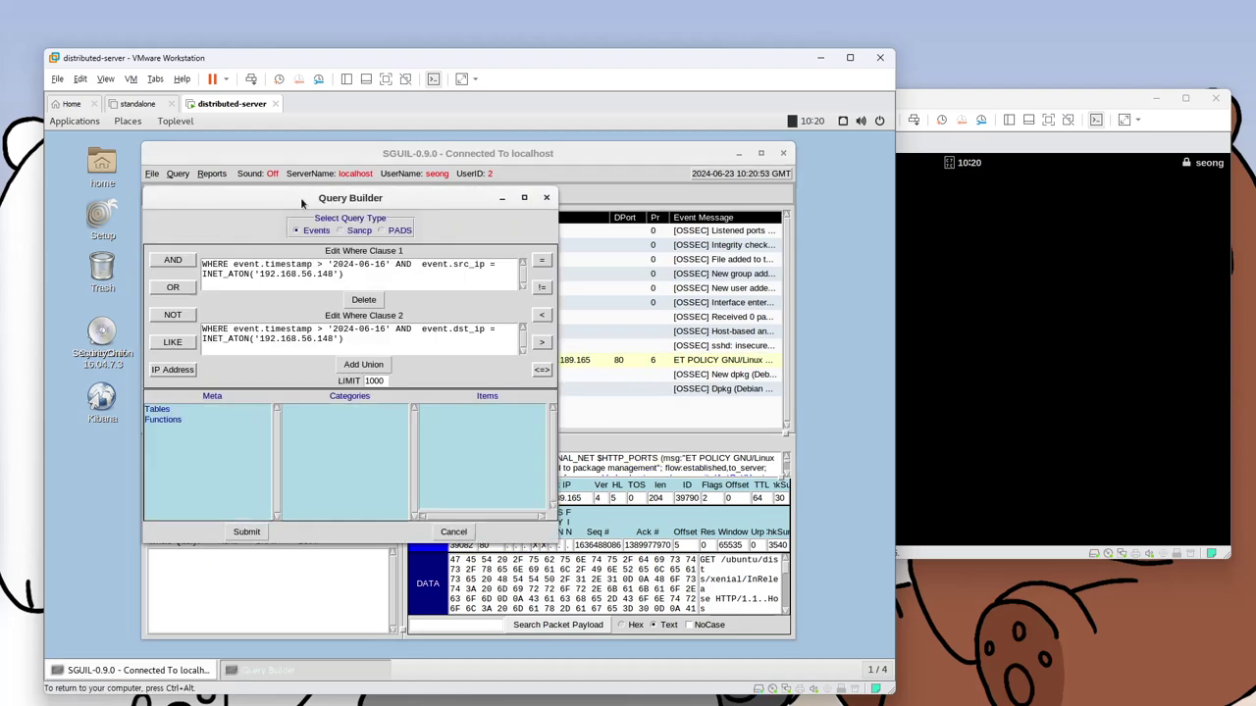
click(649, 212)
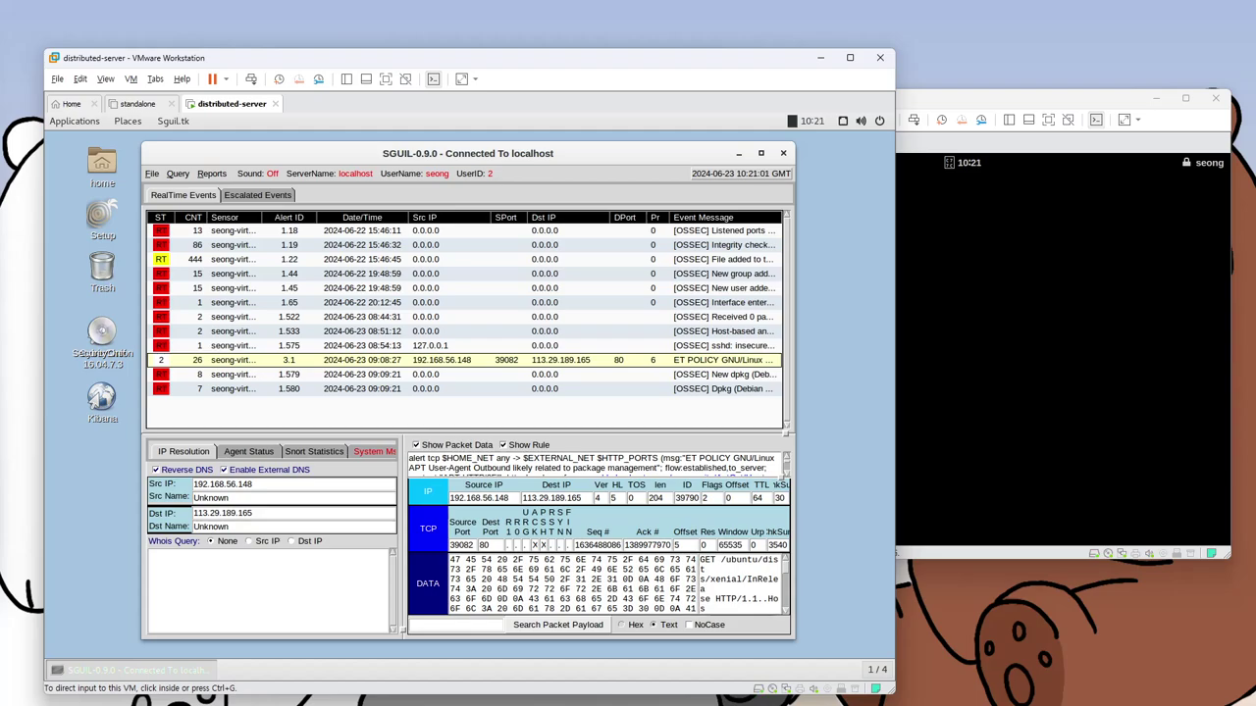
Step: Inspect the details of real-time alerts 1.580 and 3.1, including alert 3.1's event and transcript options and its rule text
click(348, 245)
click(345, 259)
click(351, 274)
click(343, 360)
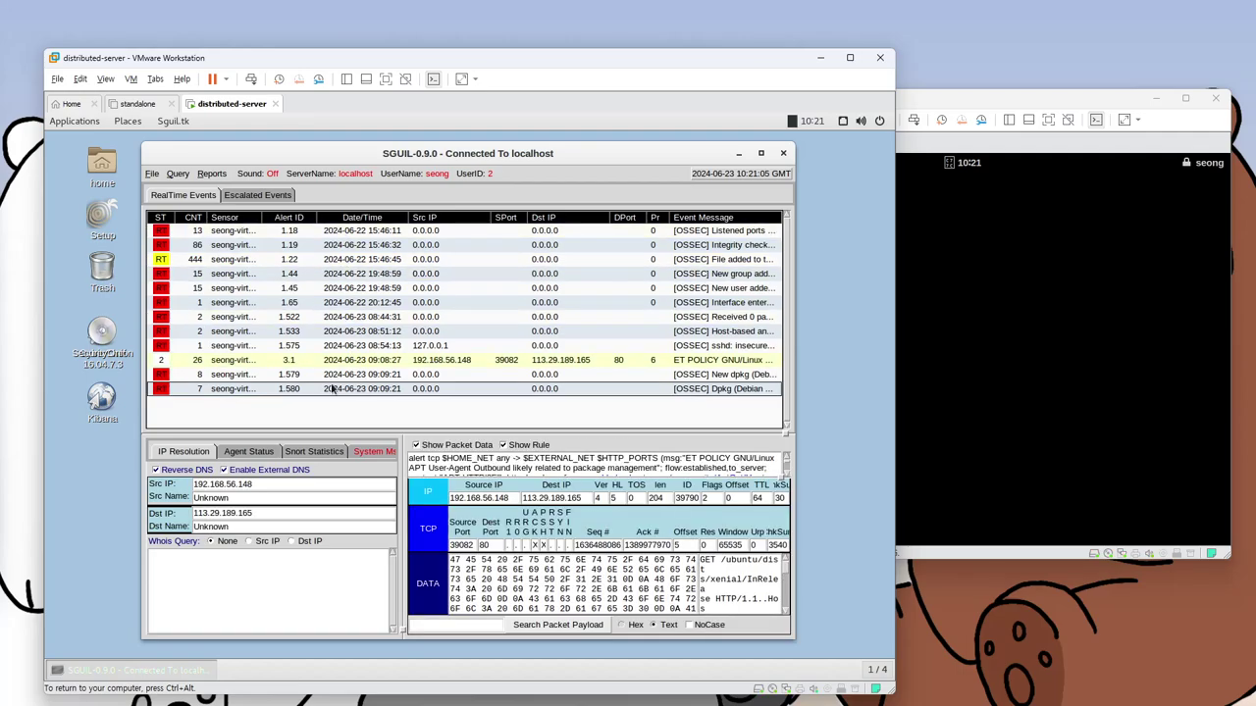
click(265, 419)
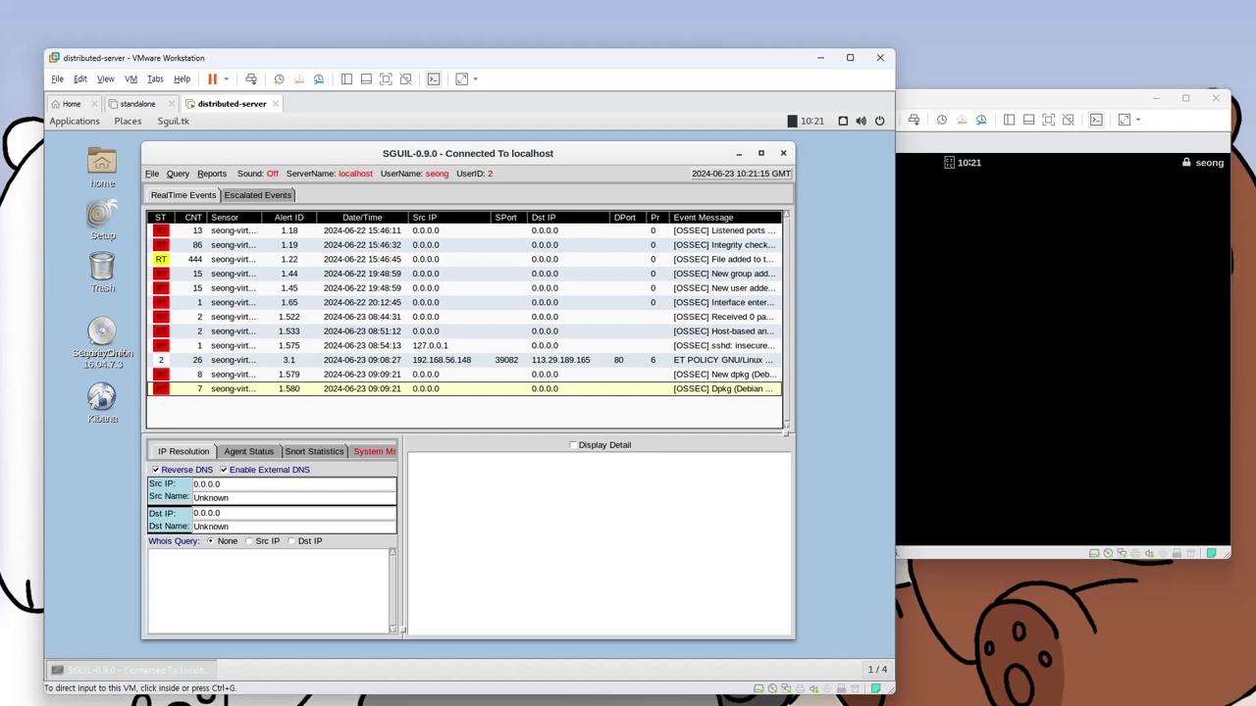
right_click(288, 363)
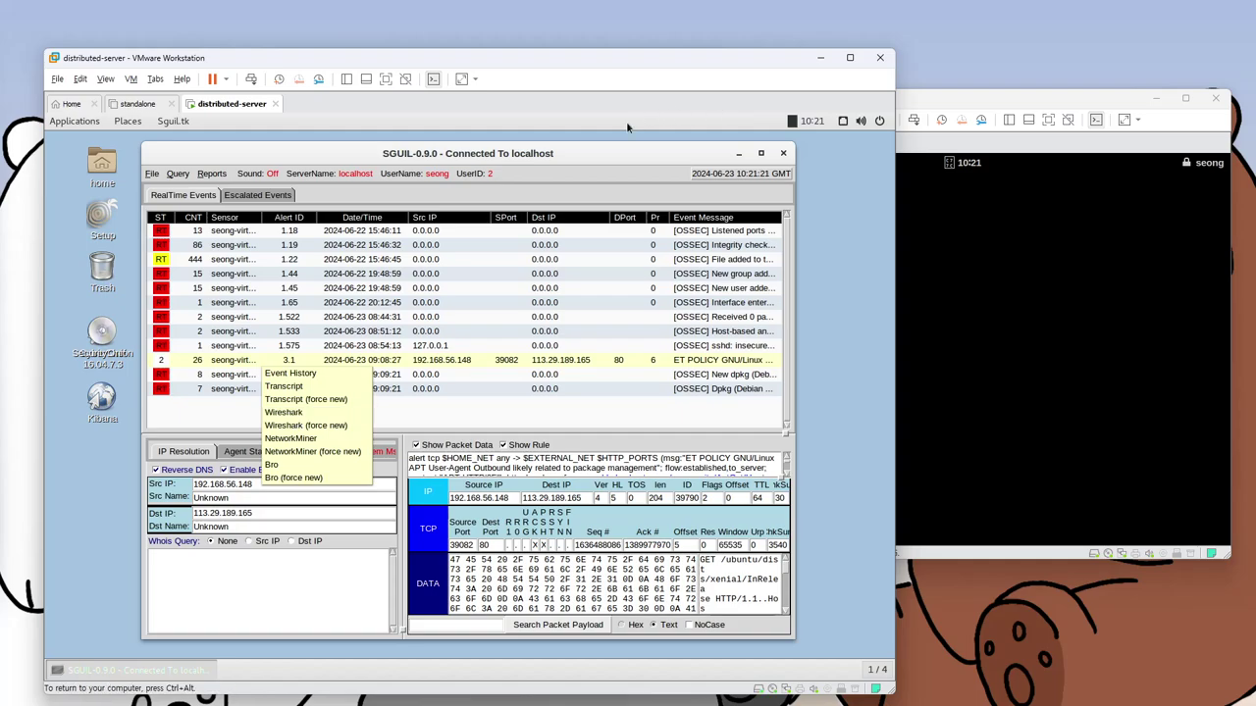
click(593, 417)
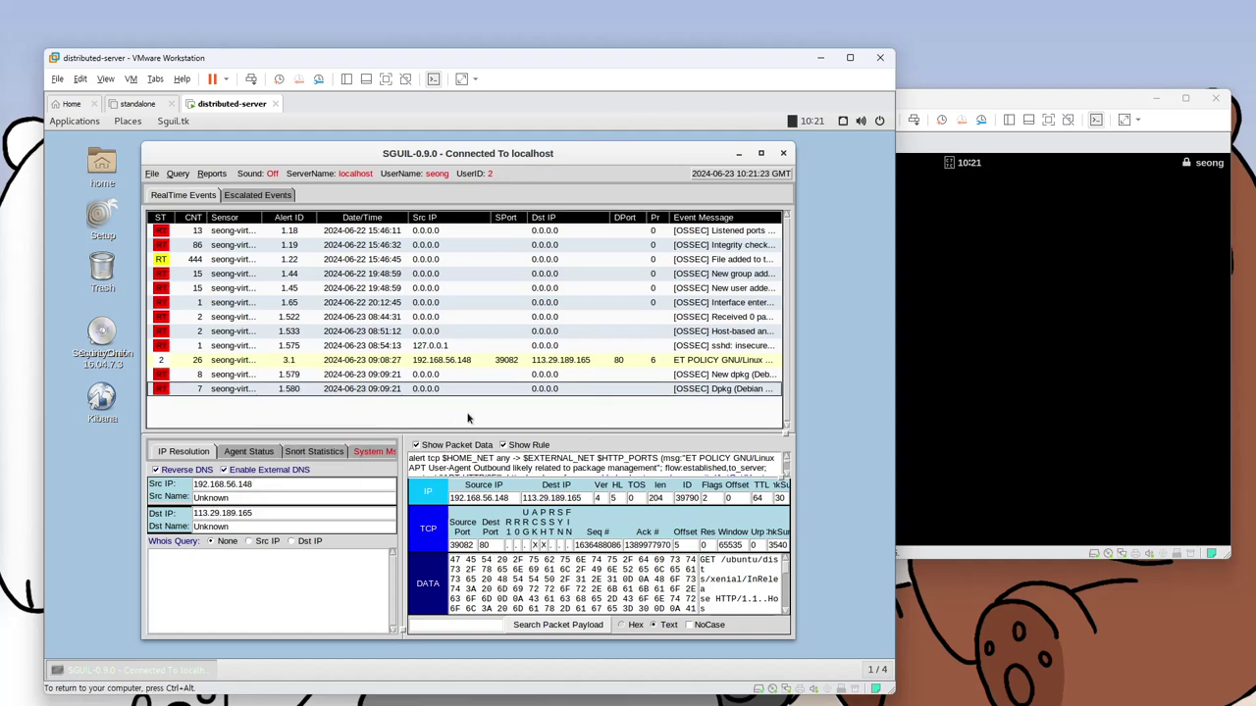
scroll(577, 473, down, 2)
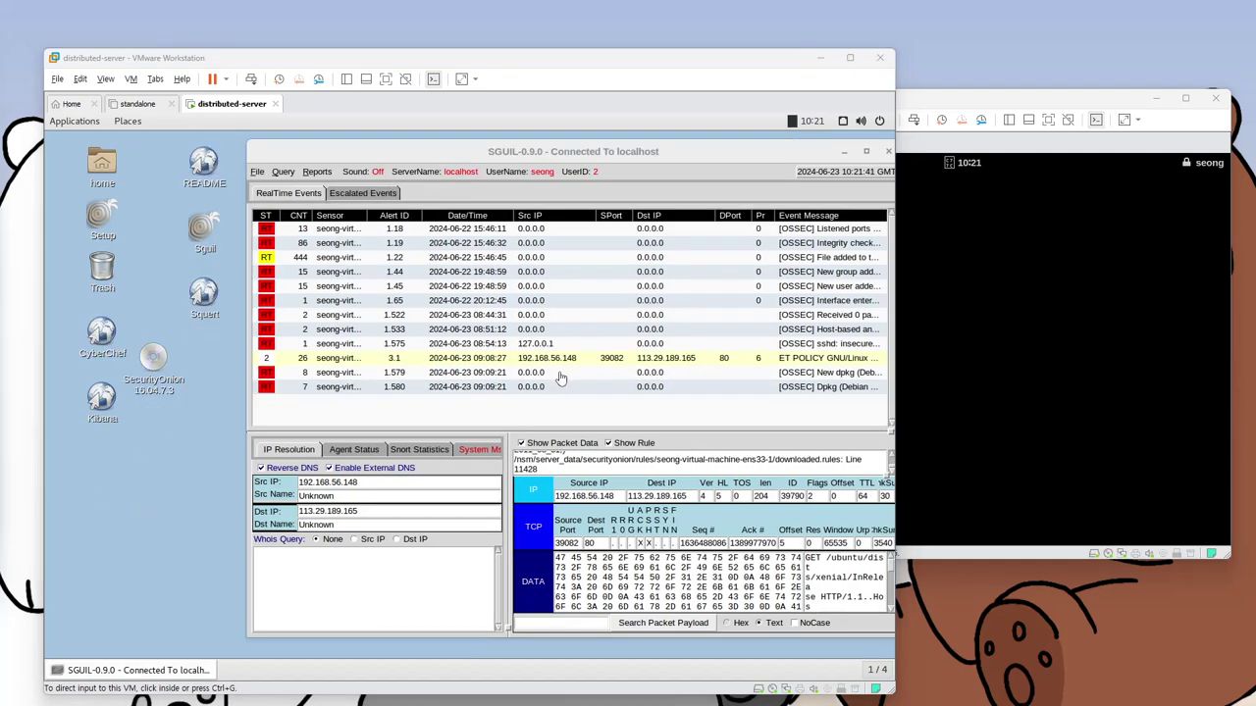
Step: Open CyberChef from the desktop in Chromium and proceed to localhost past the certificate warning
click(100, 343)
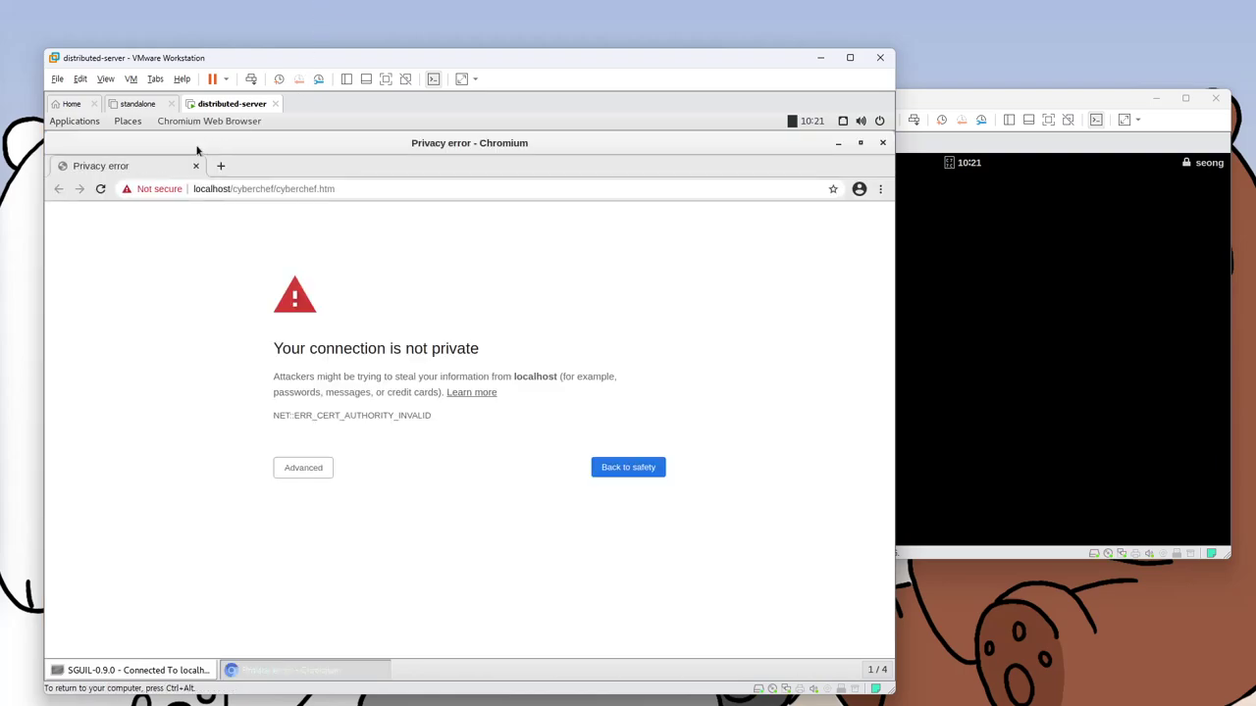
click(303, 468)
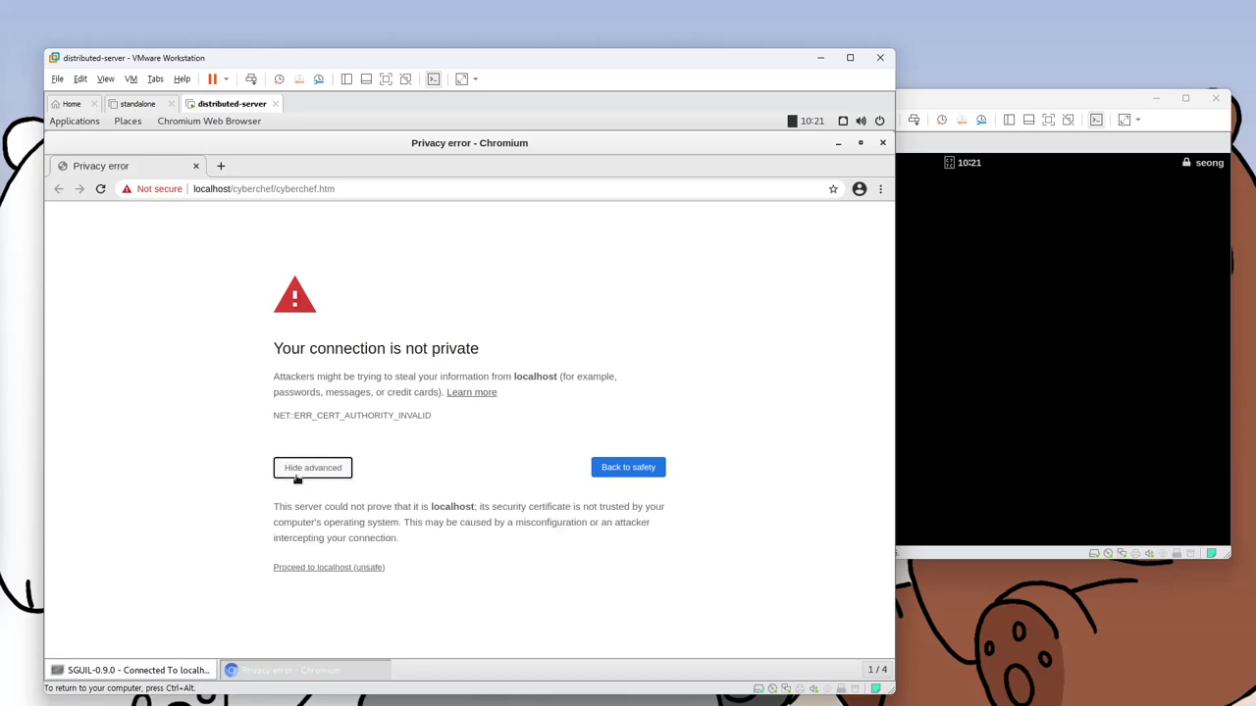
click(314, 565)
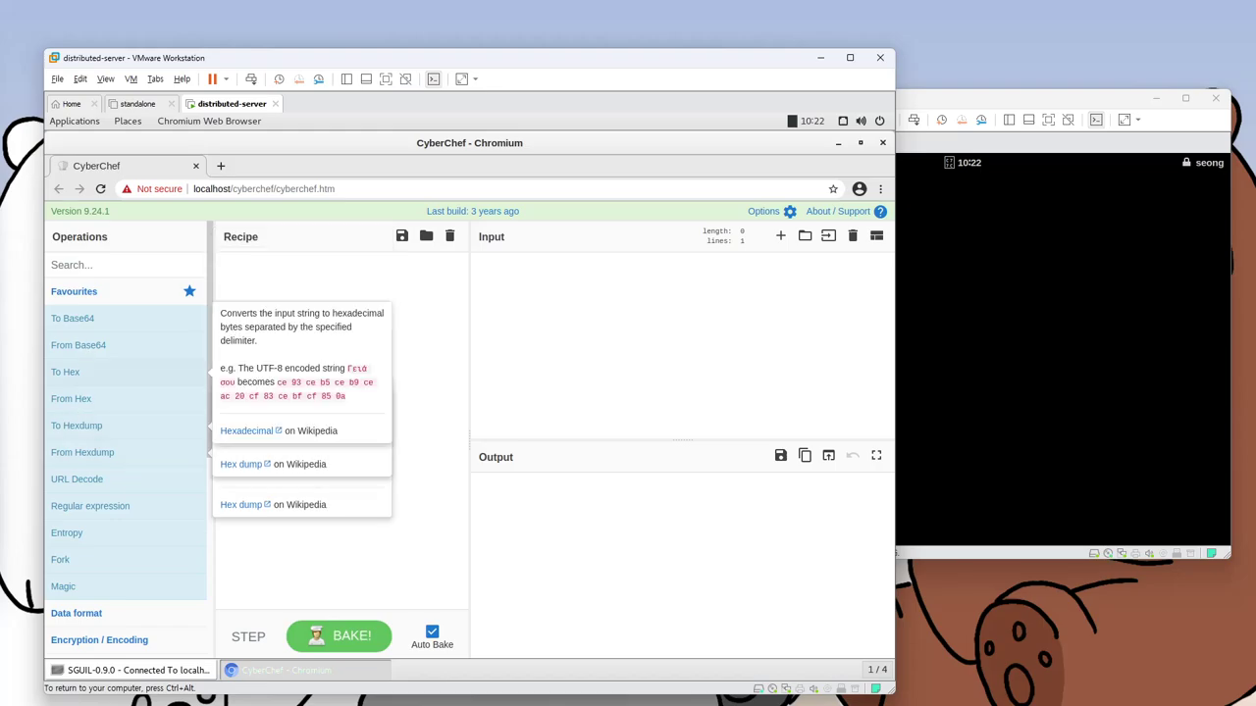
Step: Collapse the Favourites group and look through CyberChef's Public Key and Arithmetic / Logic operations
click(95, 294)
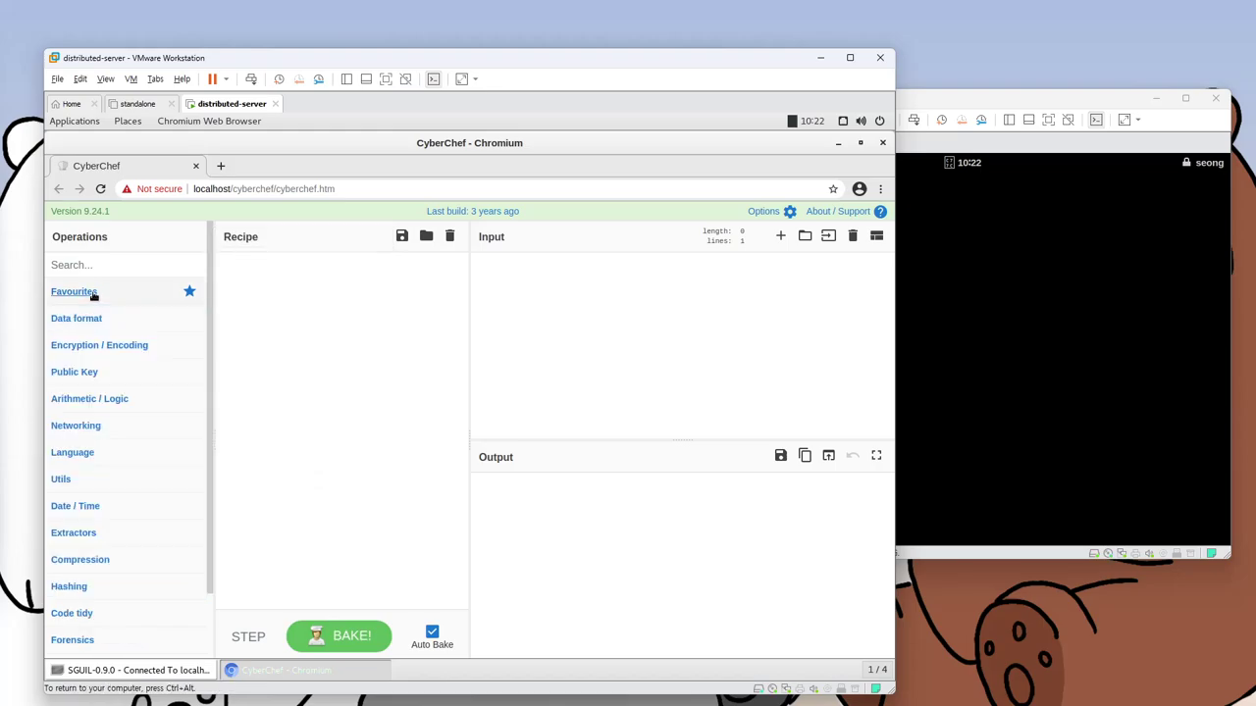
click(97, 382)
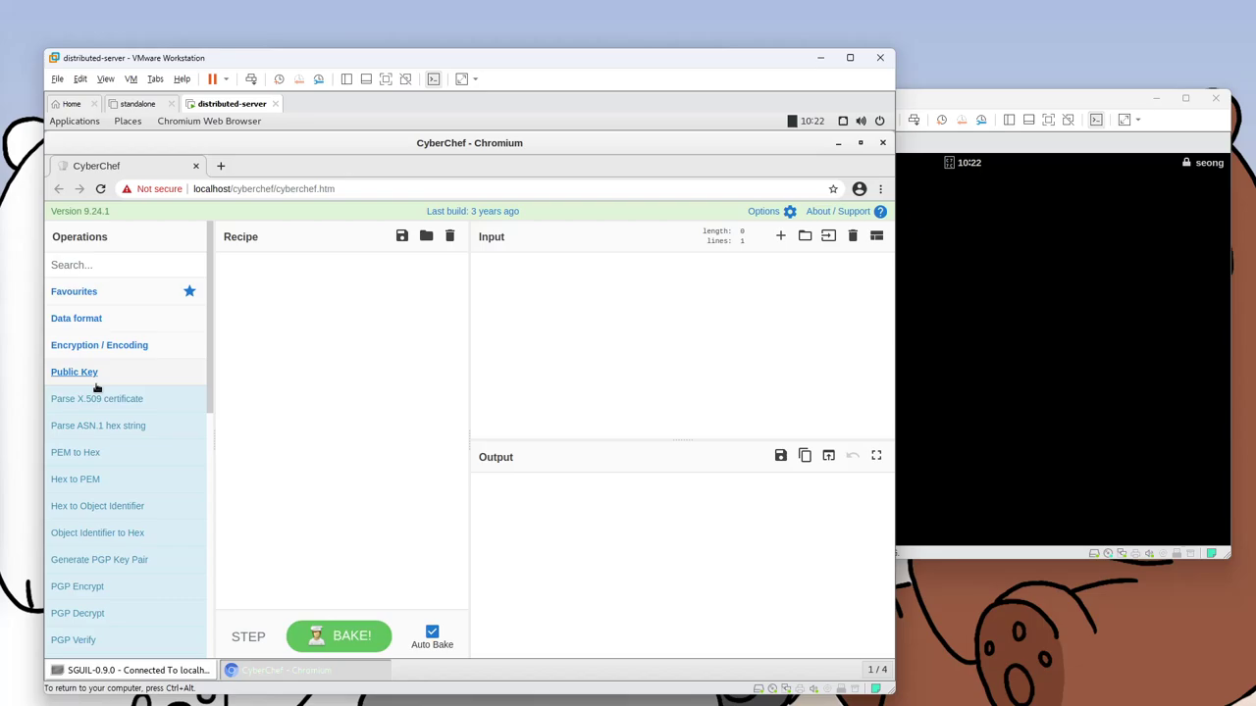
scroll(97, 393, down, 1)
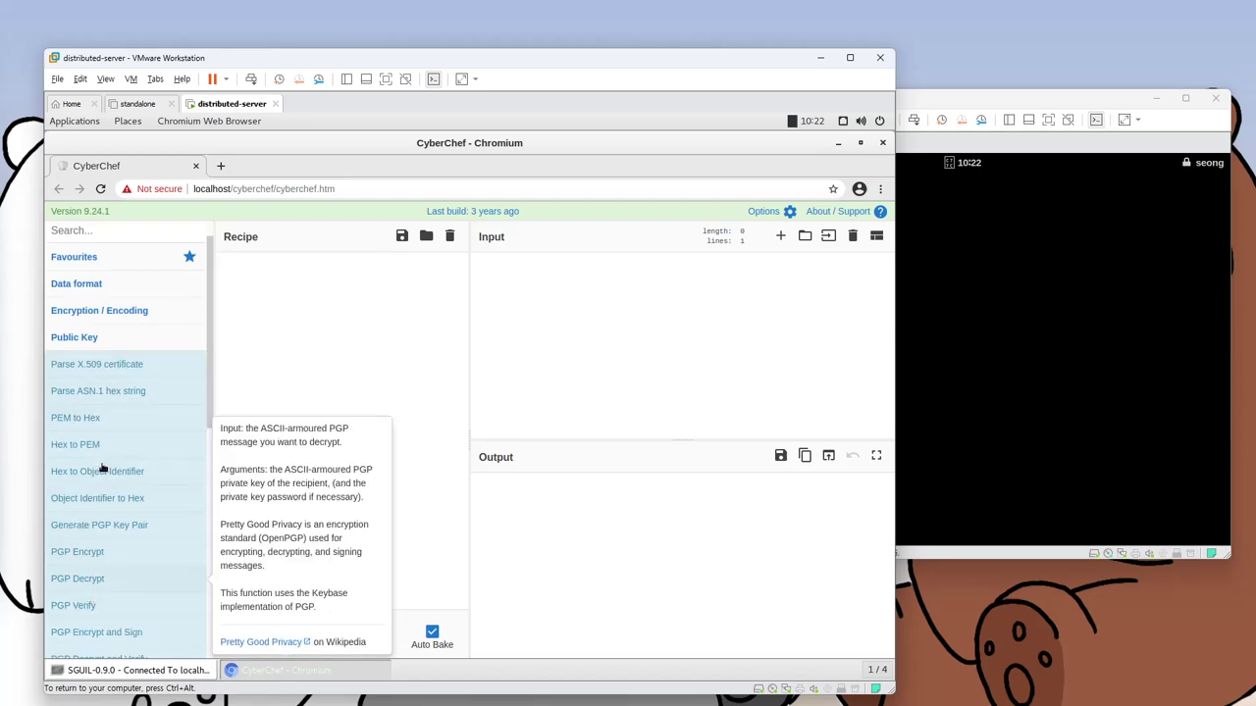
click(74, 337)
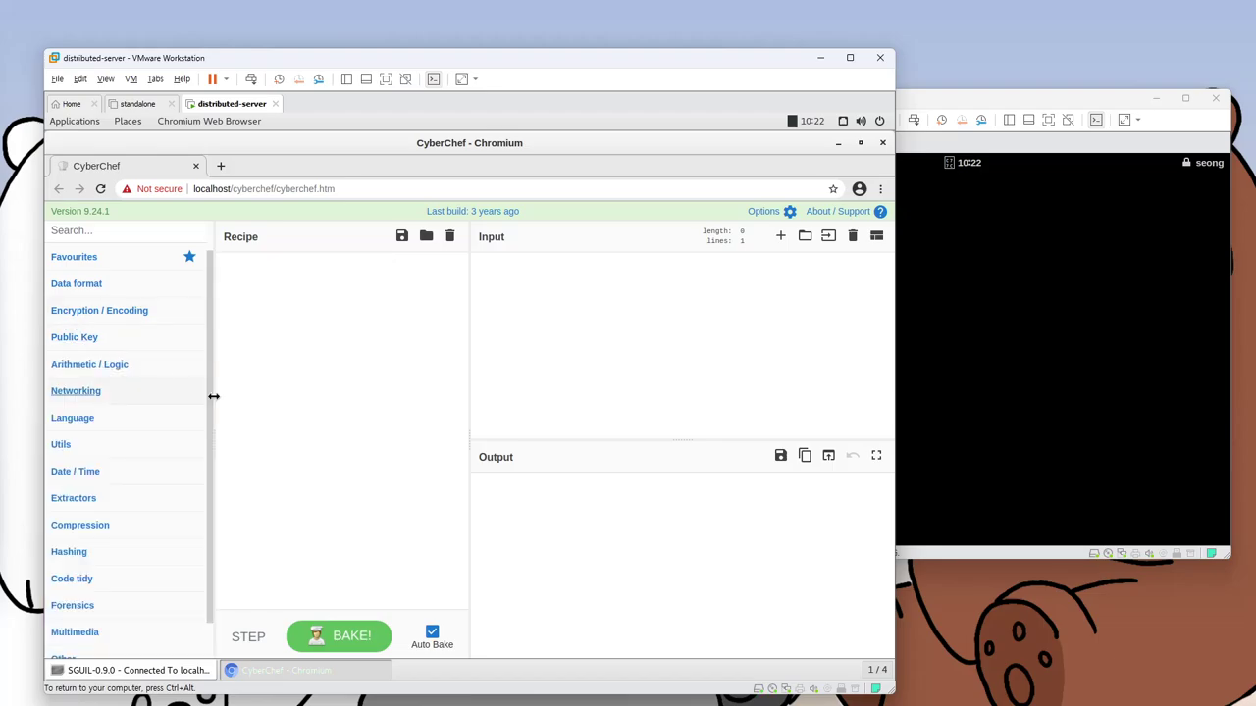
click(113, 371)
scroll(93, 471, down, 3)
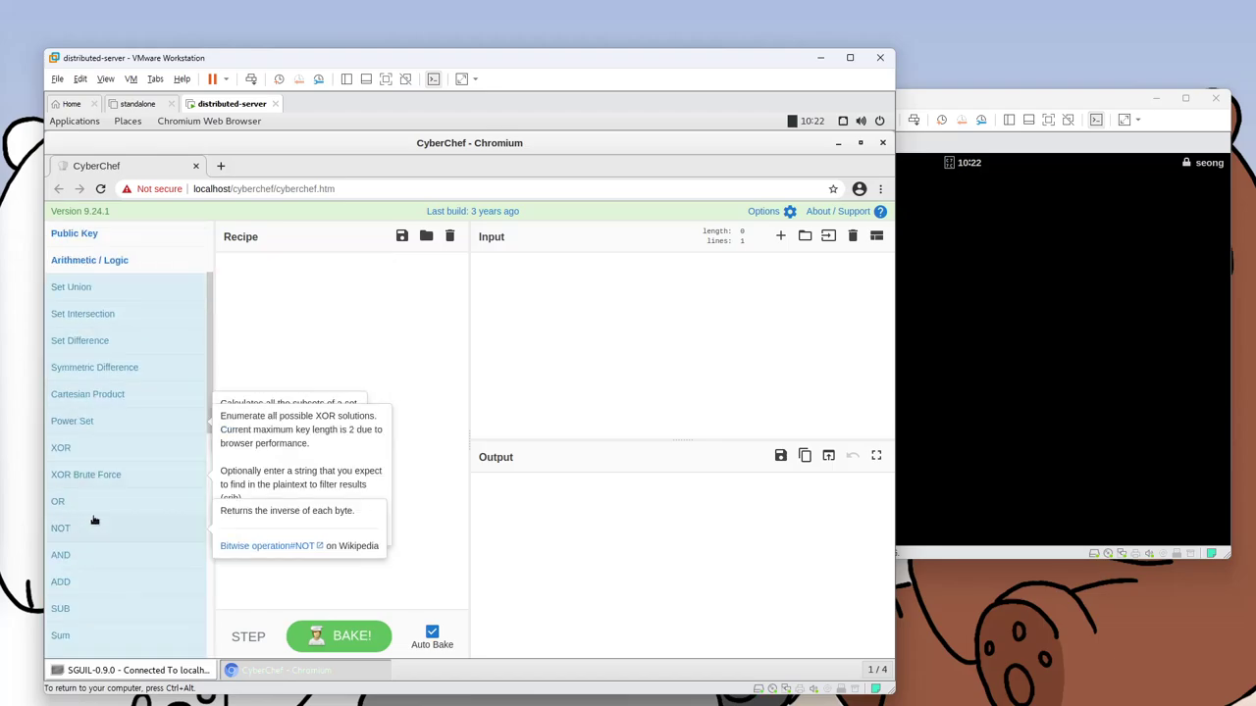
click(89, 260)
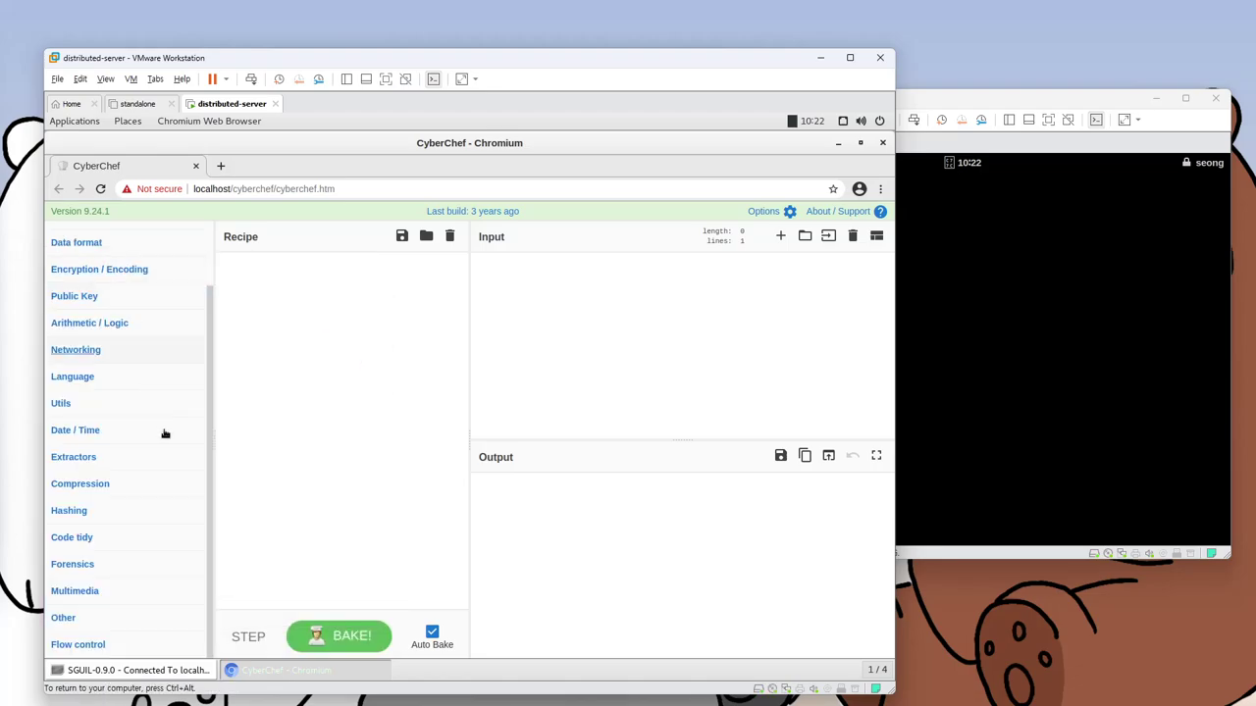
Step: Look through CyberChef's Hashing and Forensics operations, and close the CyberChef page
click(90, 517)
scroll(94, 519, down, 1)
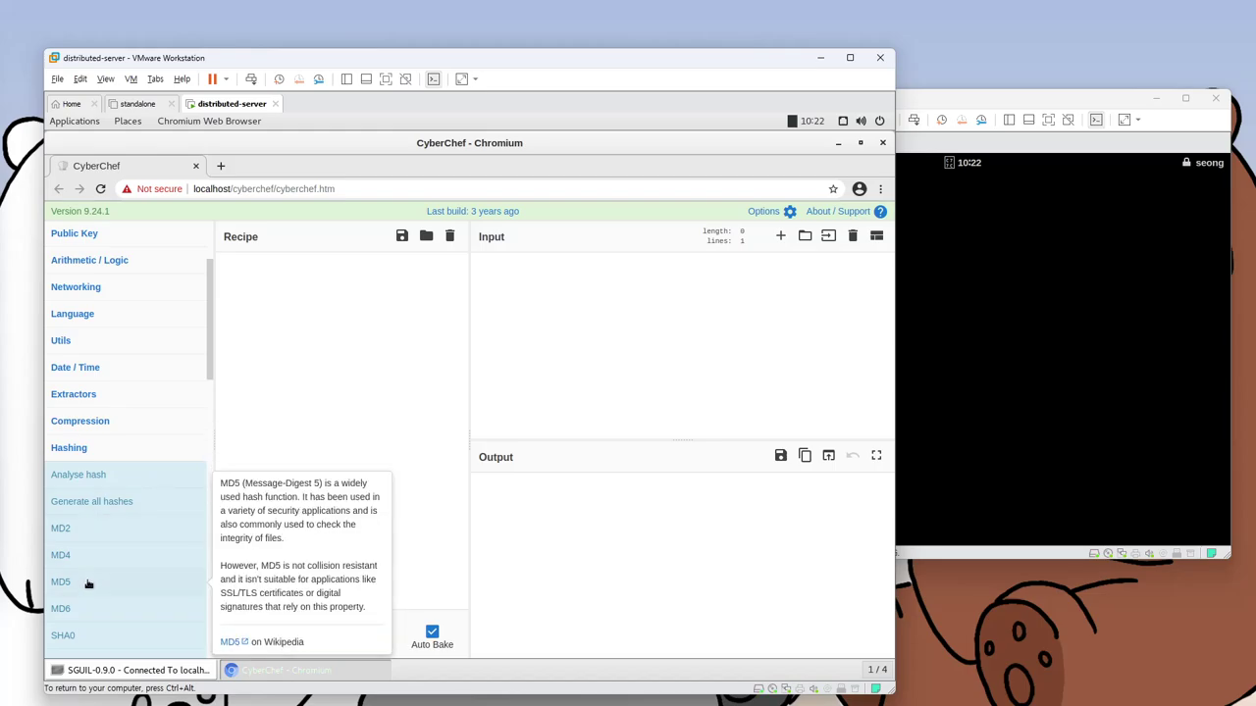
click(96, 451)
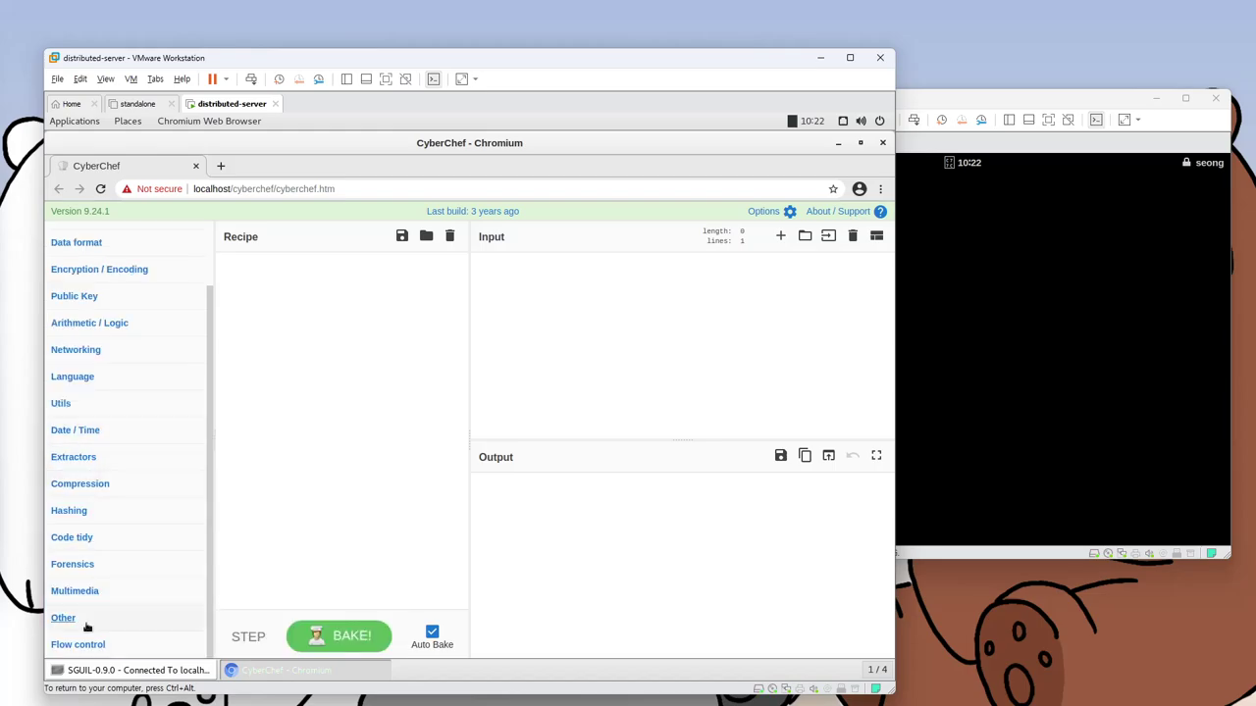
click(81, 570)
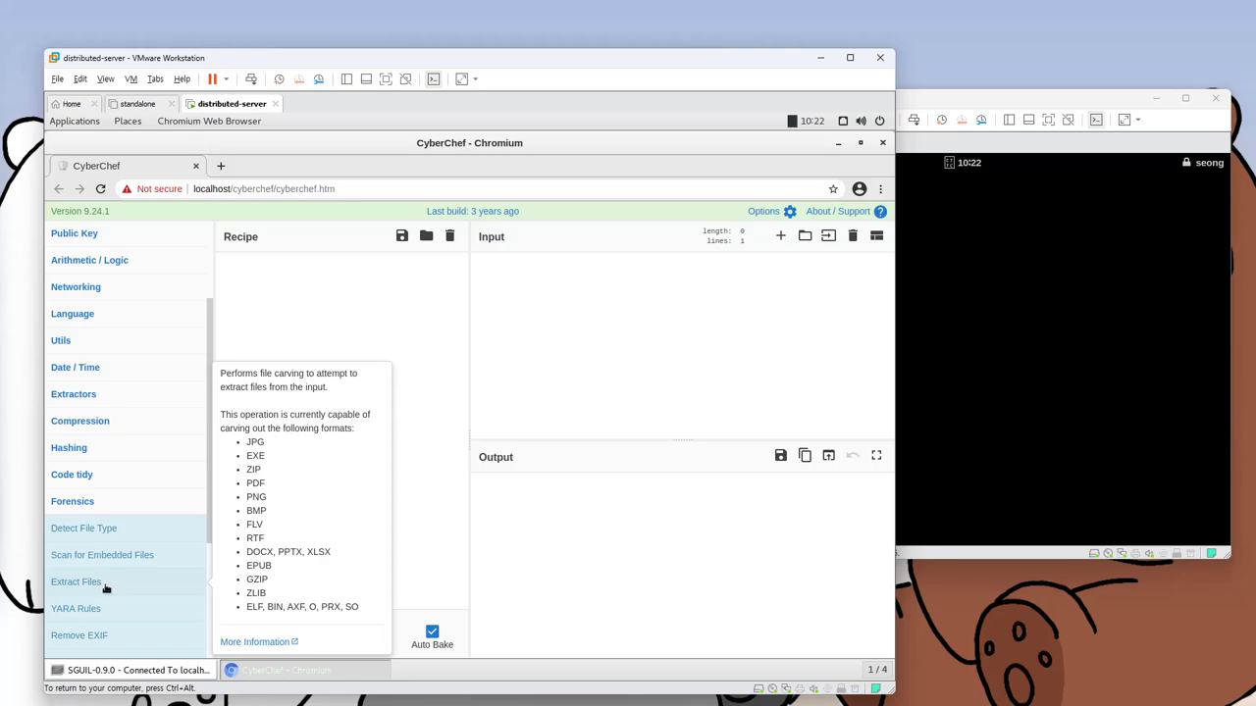
click(98, 504)
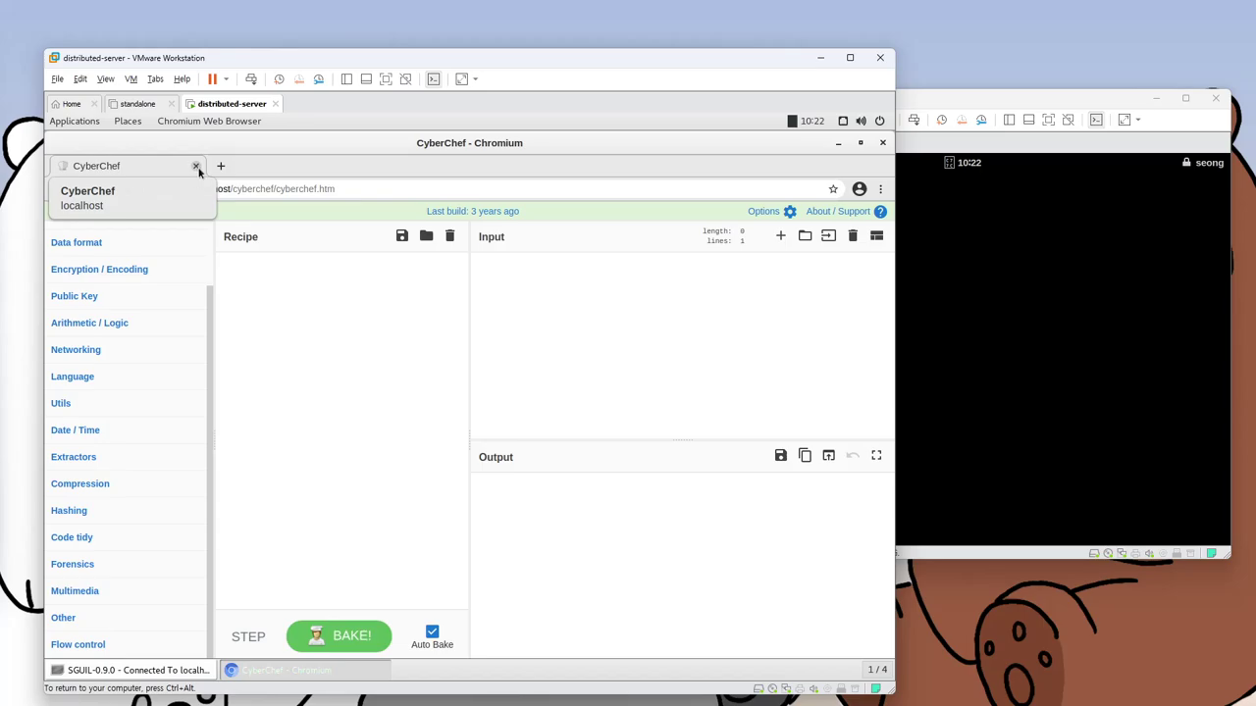
click(196, 167)
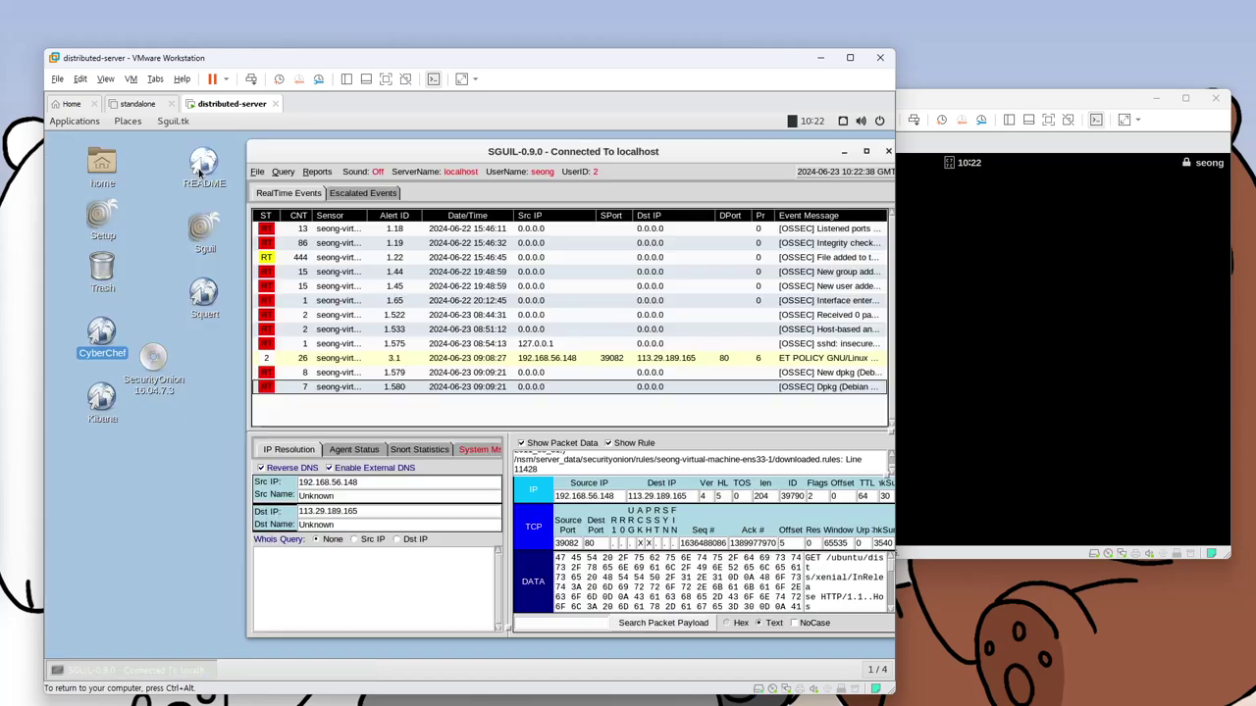
Step: Open Squert from the desktop and log in to Security Onion with the account username and password
click(199, 299)
double_click(197, 297)
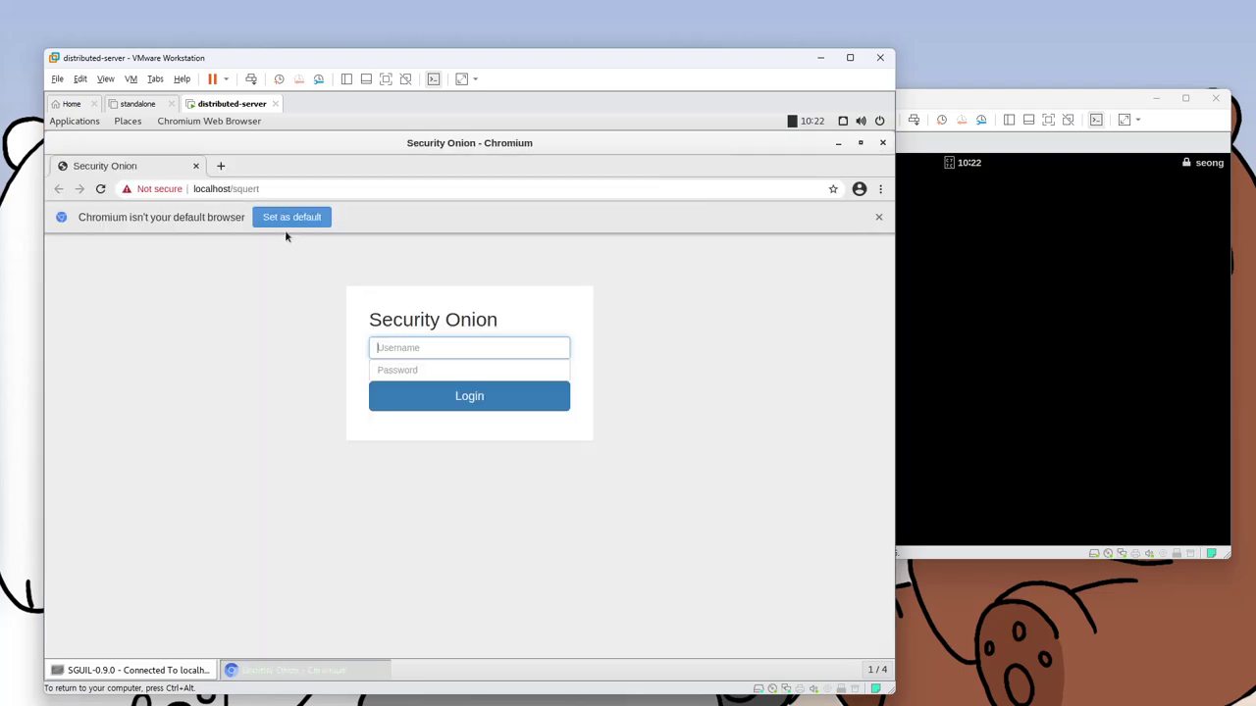
text(seong)
key(Tab)
text(••••••)
key(Return)
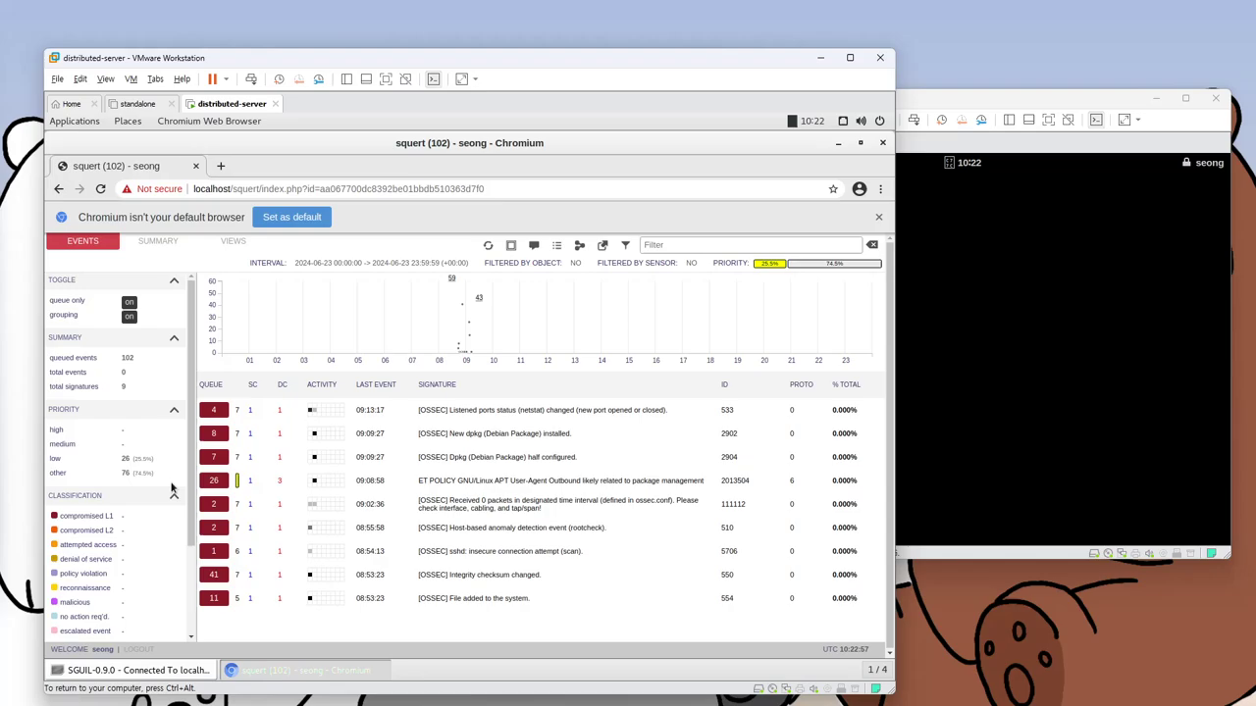
Step: Open Squert's summary of top signatures, IPs, countries and ports
click(172, 245)
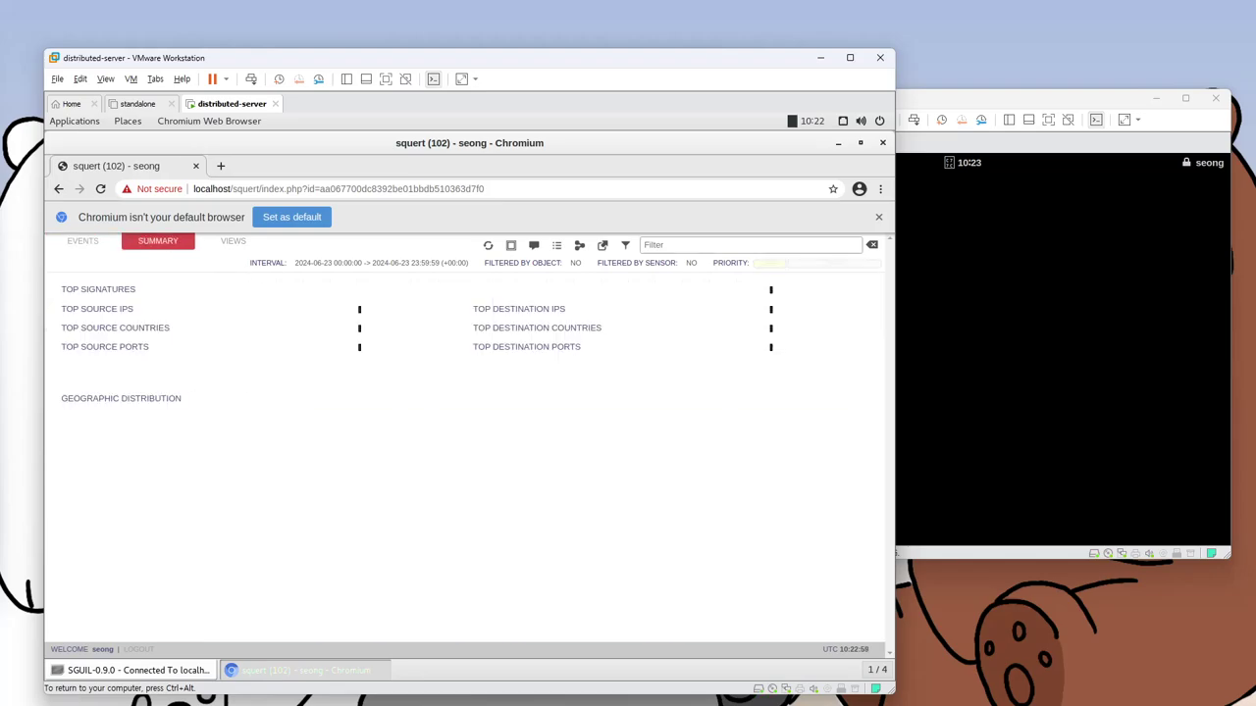